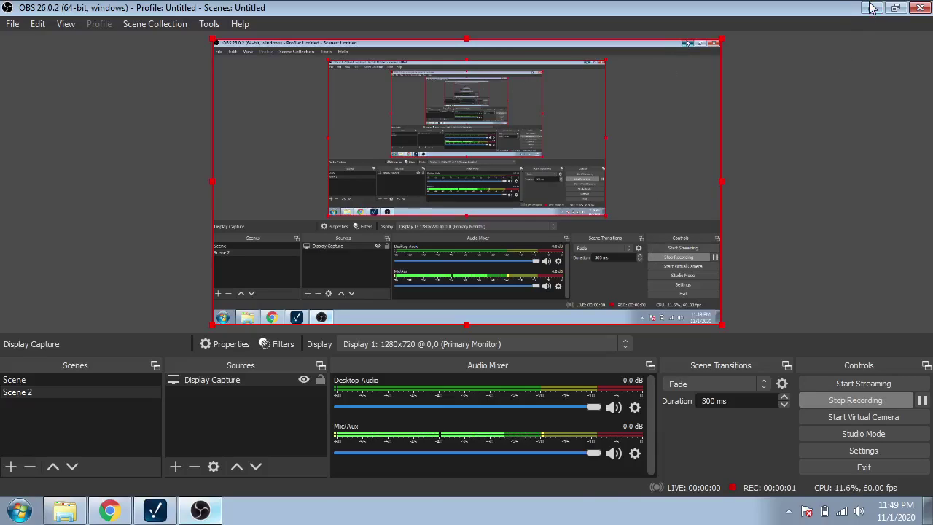
Step: Minimize the OBS recorder to reveal the Designer's Tab view with the New and New1 tabs
click(872, 8)
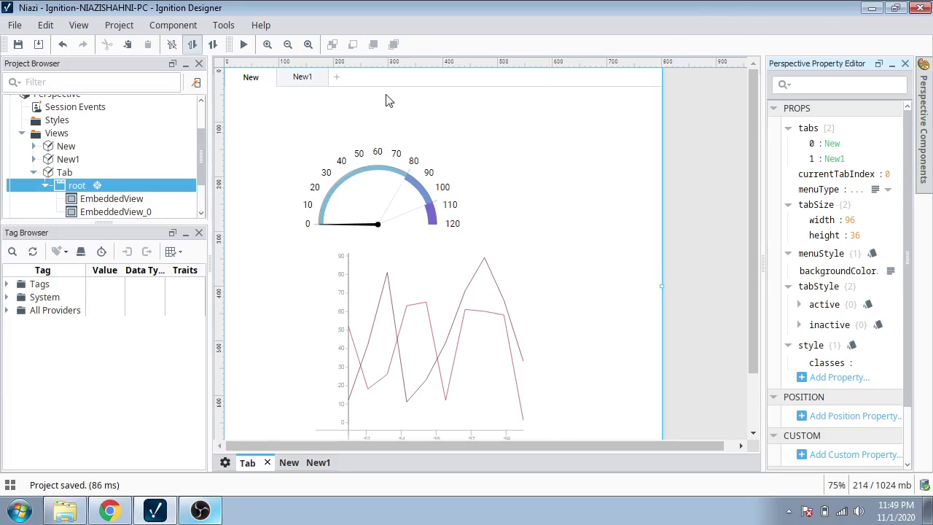
Step: Add a third and a fourth tab to the tab container
click(336, 76)
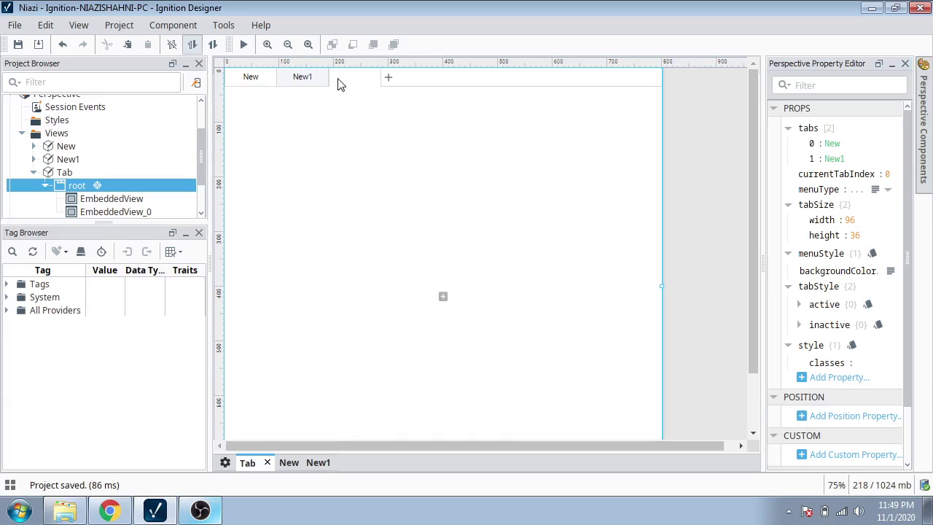
click(391, 78)
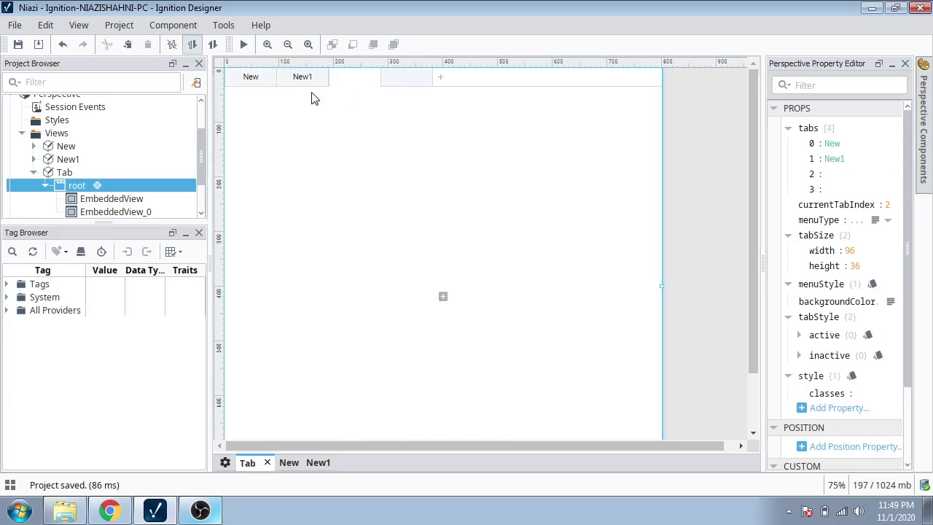
click(272, 82)
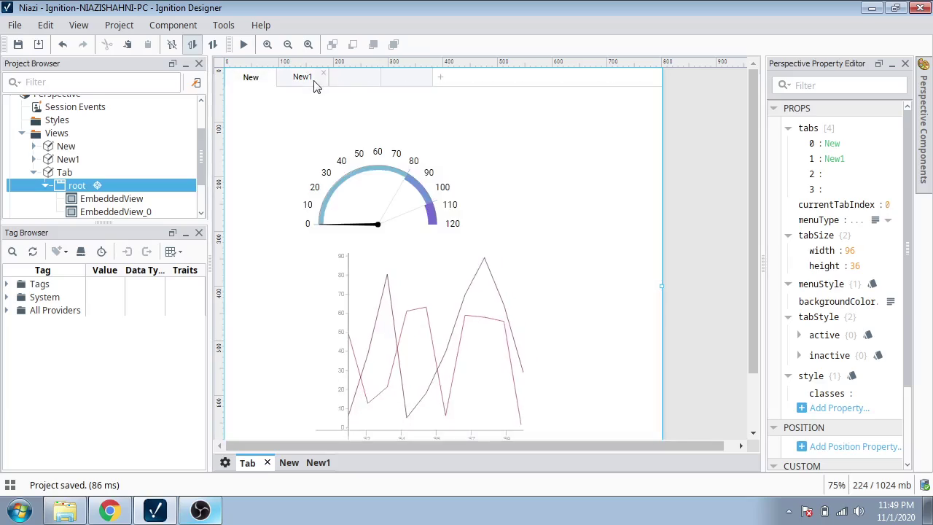
click(361, 80)
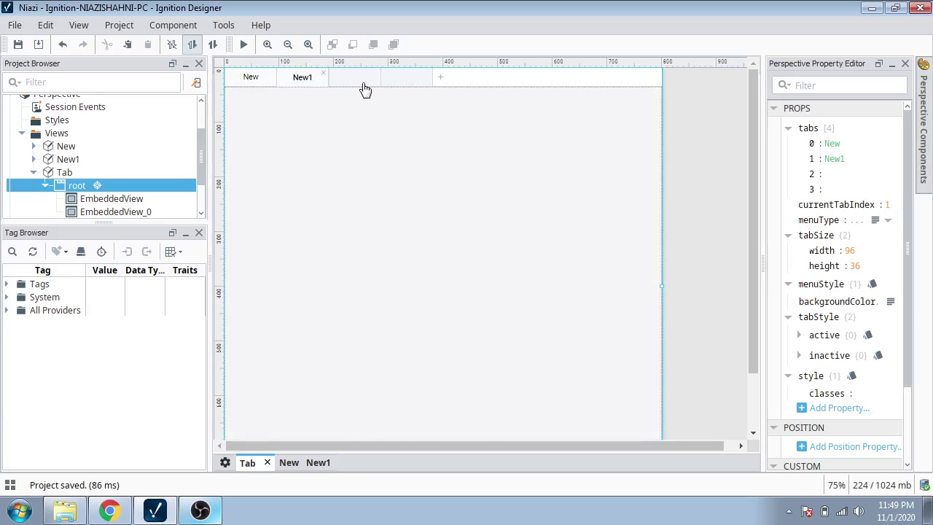
Step: Rename the third and fourth tabs to new2 and new3
click(827, 174)
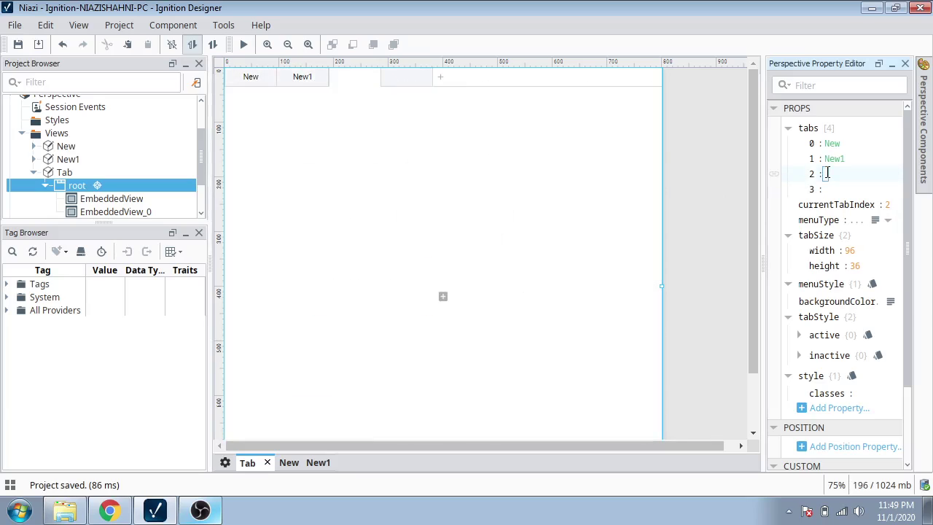
text(new2)
click(829, 189)
text(new)
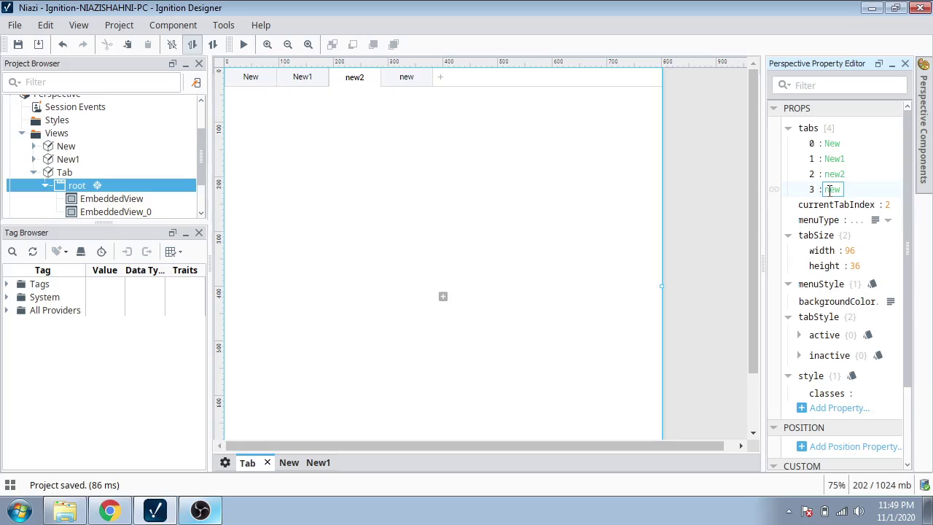
text(3)
Step: Cycle through the canvas tabs and make New the current tab again
click(789, 128)
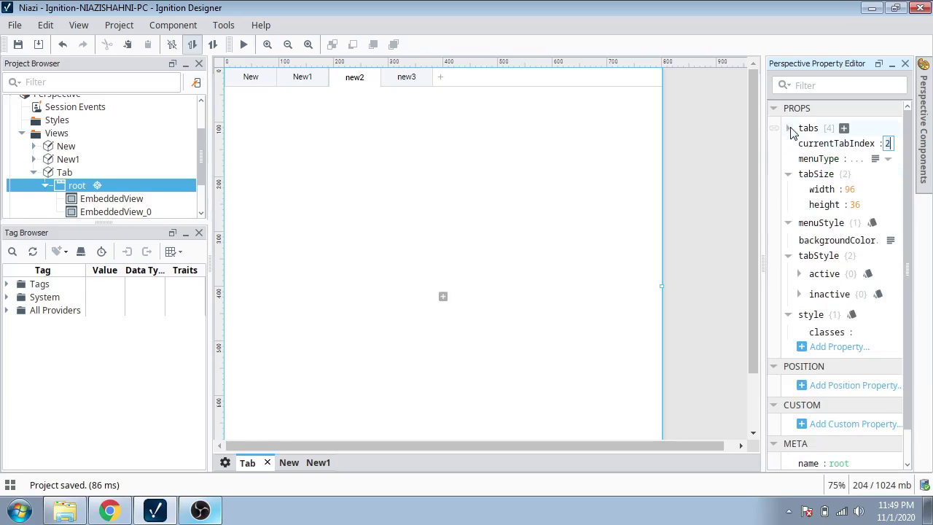
click(281, 85)
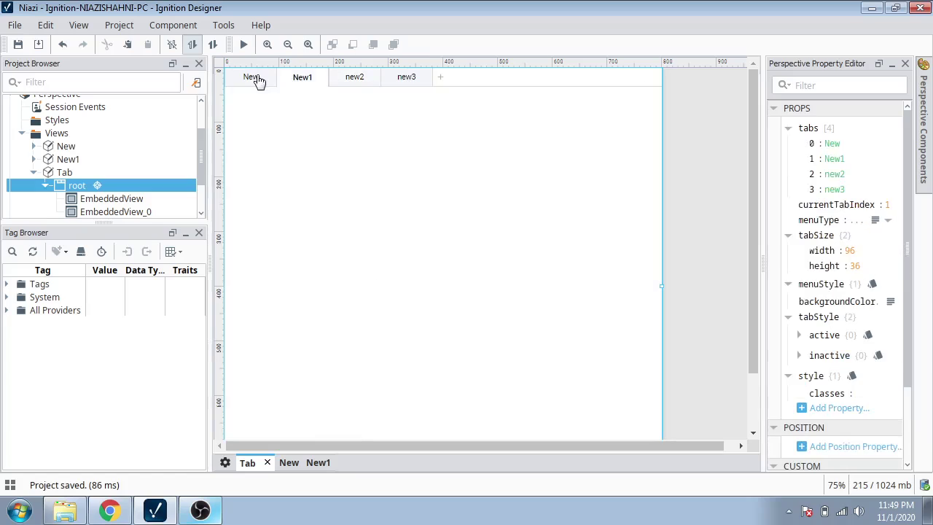
click(259, 80)
click(312, 86)
click(358, 86)
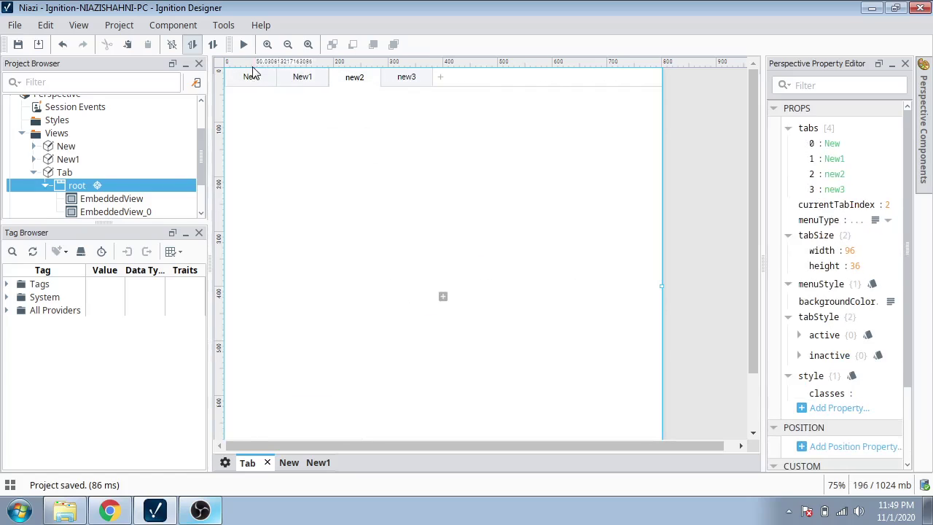
click(251, 78)
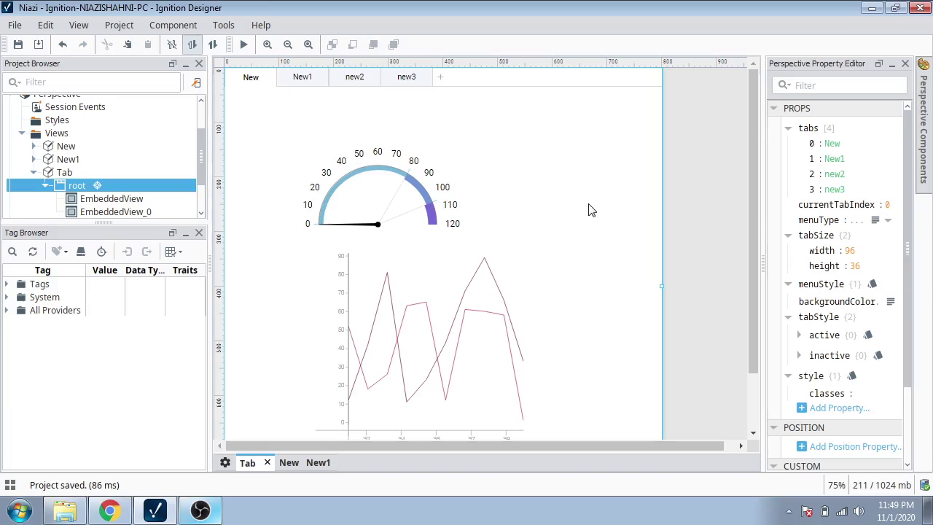
Step: Set the tab container's menuType to modern
click(889, 220)
click(810, 238)
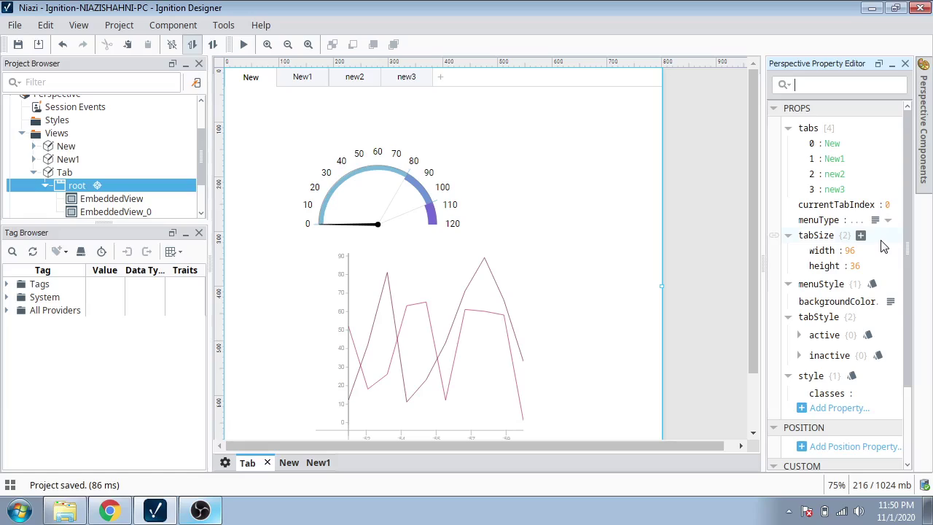
click(889, 222)
click(877, 257)
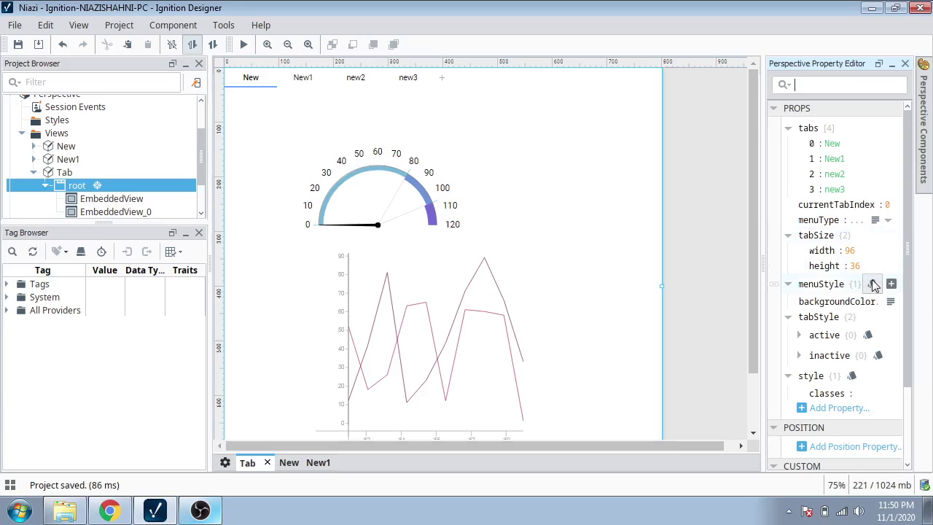
Step: Open the menuStyle style editor and expand its Text section
click(872, 283)
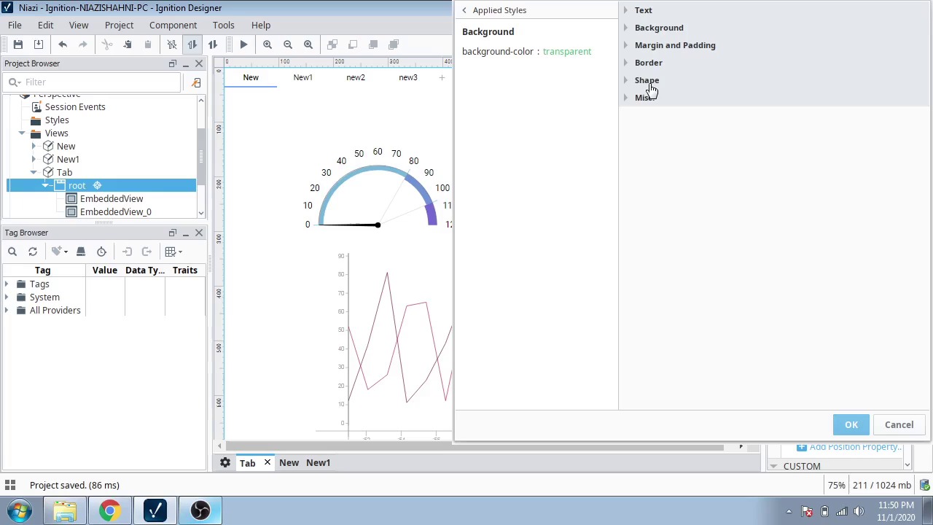
click(884, 421)
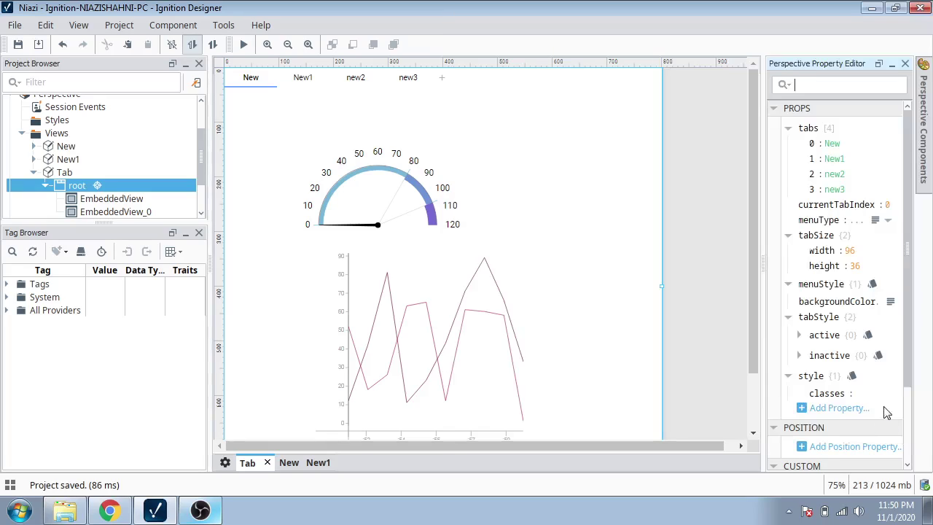
click(873, 284)
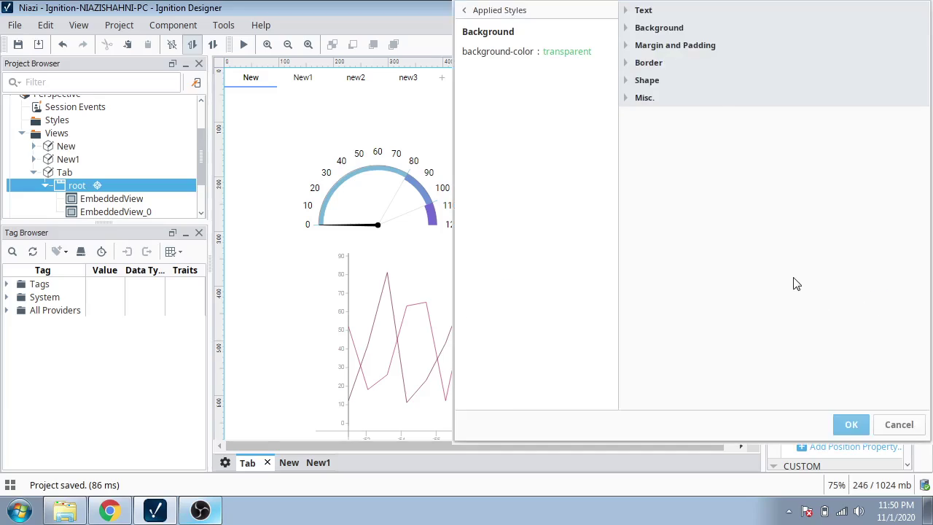
click(631, 11)
Step: Set the tab menu font to Verdana, size 20
click(826, 56)
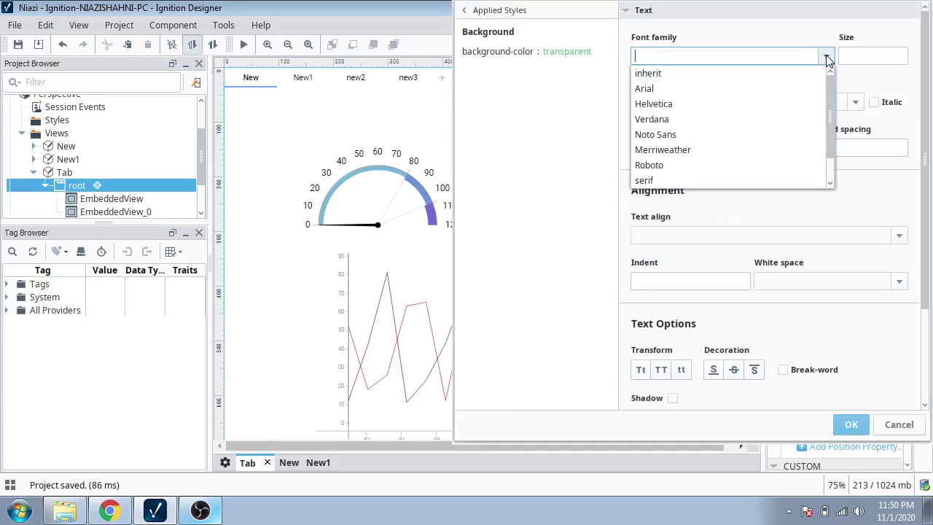
click(749, 167)
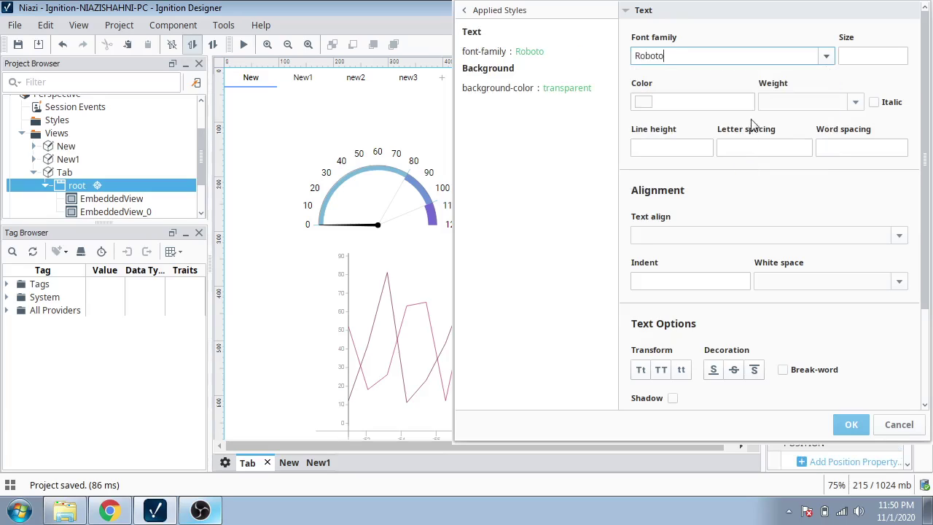
click(826, 56)
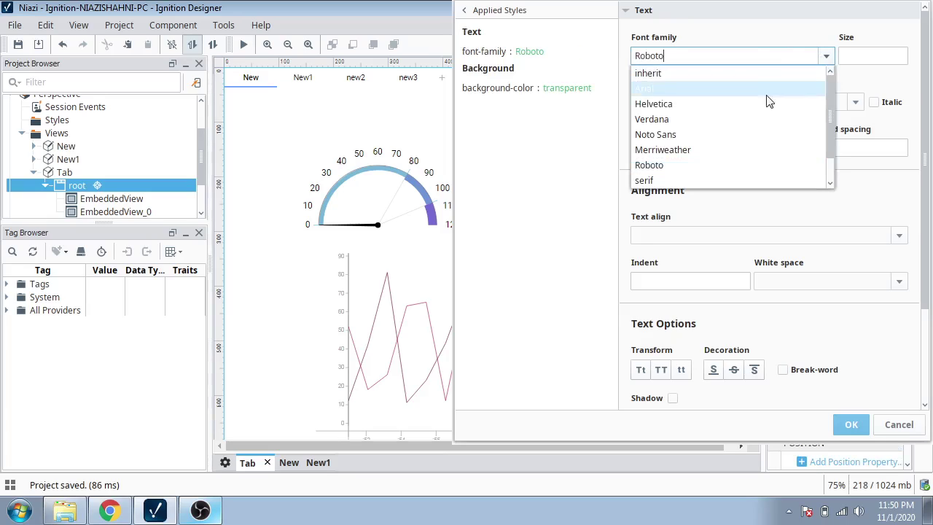
click(741, 107)
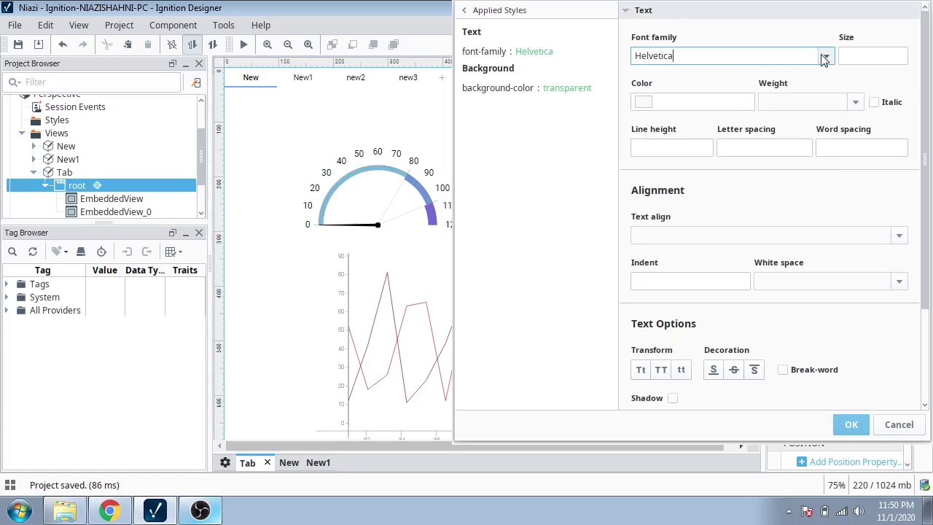
click(825, 57)
click(743, 89)
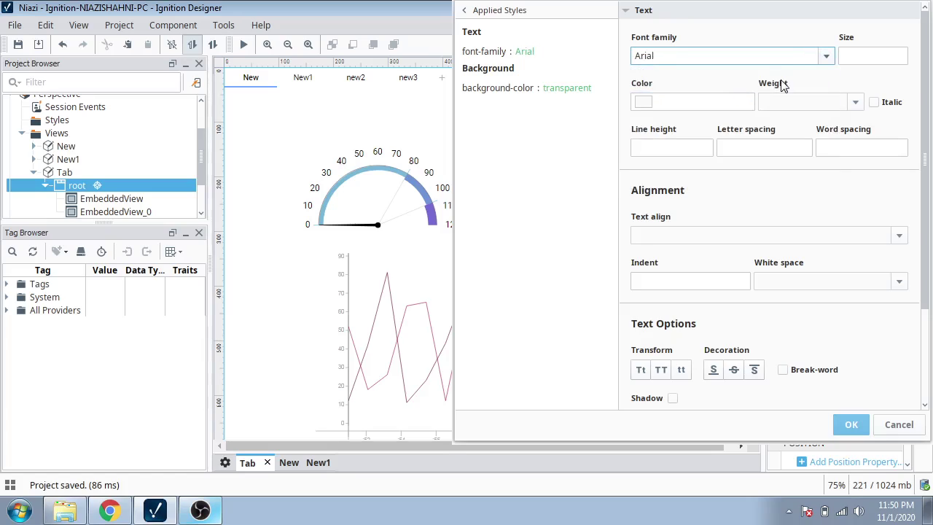
click(825, 57)
click(732, 124)
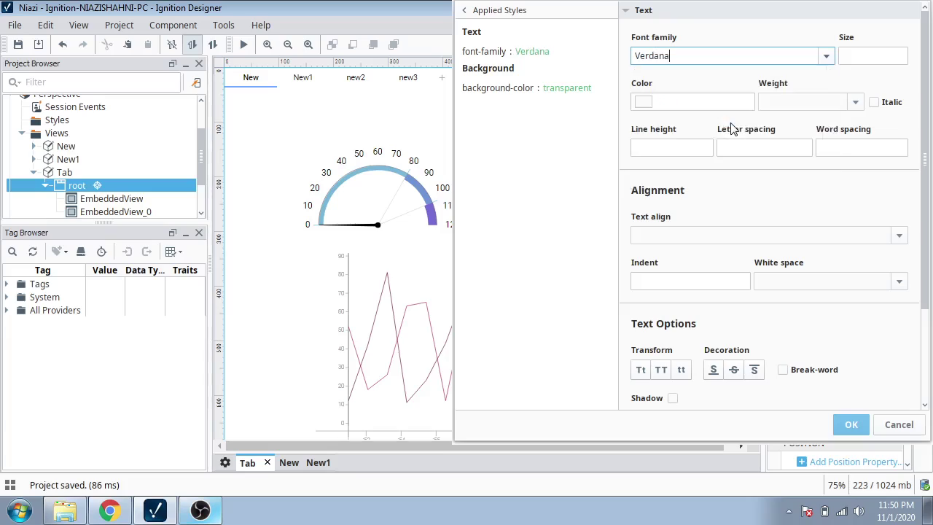
click(841, 57)
text(20)
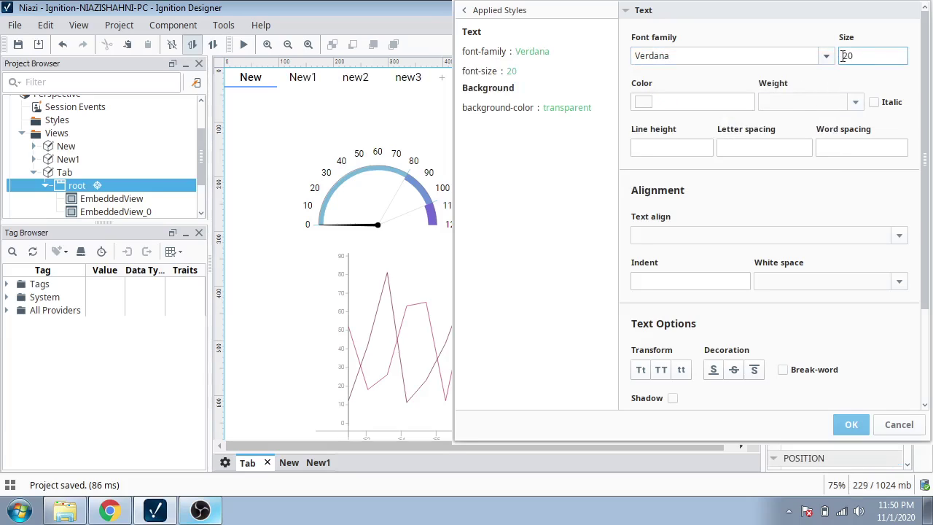
Step: Make the tab menu text bold and dark red #800000
click(816, 102)
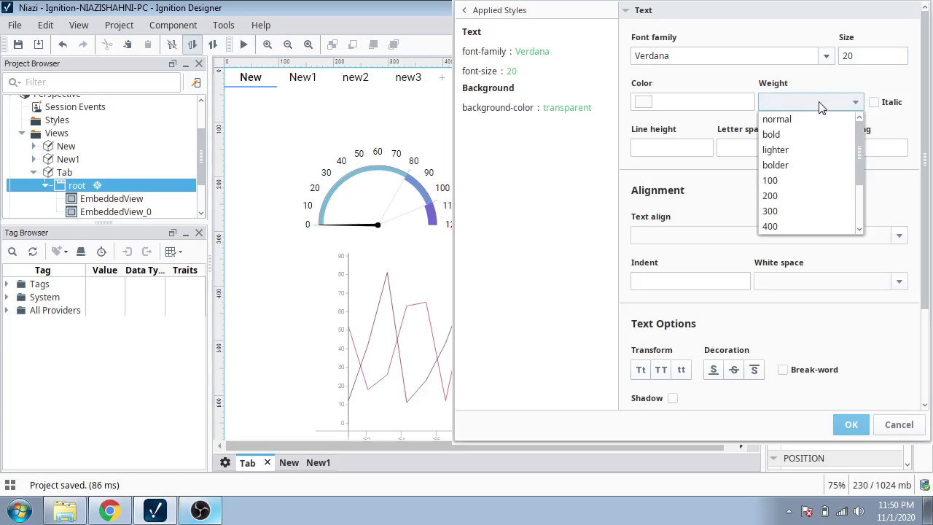
click(810, 136)
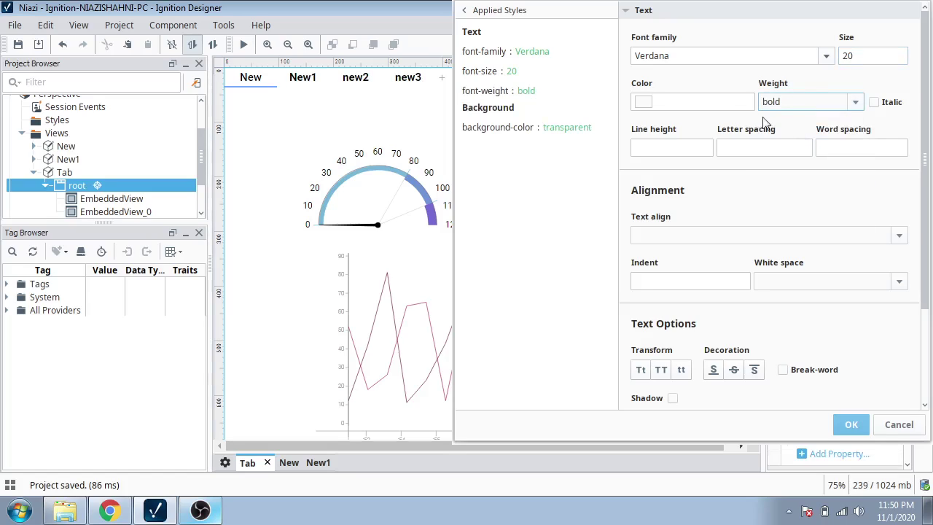
click(644, 108)
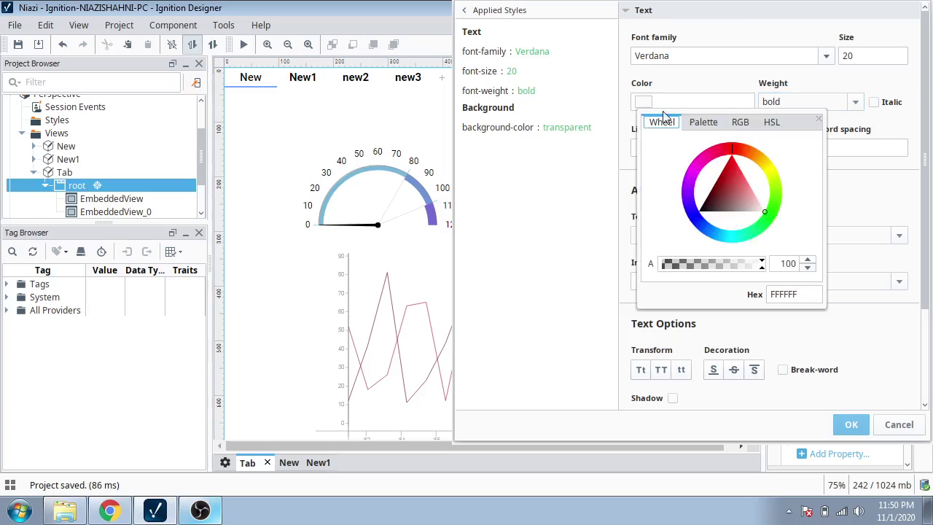
click(704, 121)
click(740, 124)
click(719, 125)
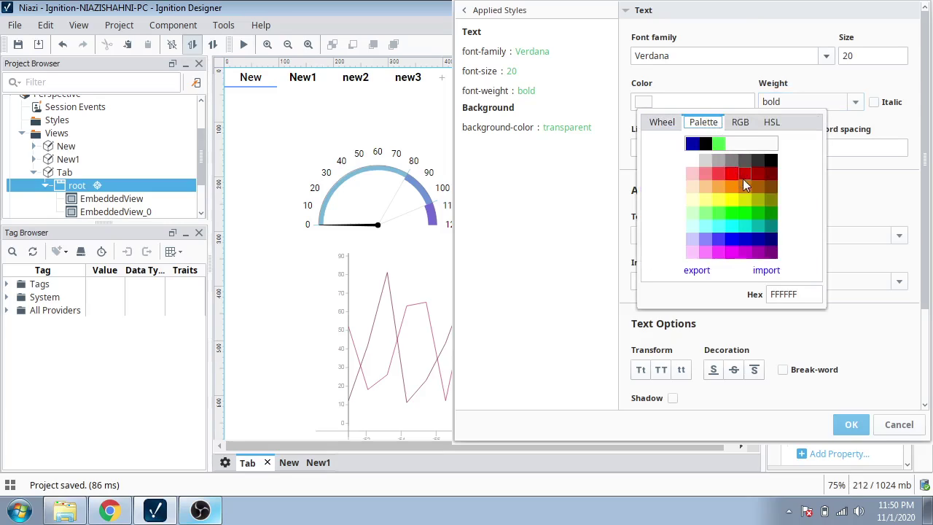
click(768, 173)
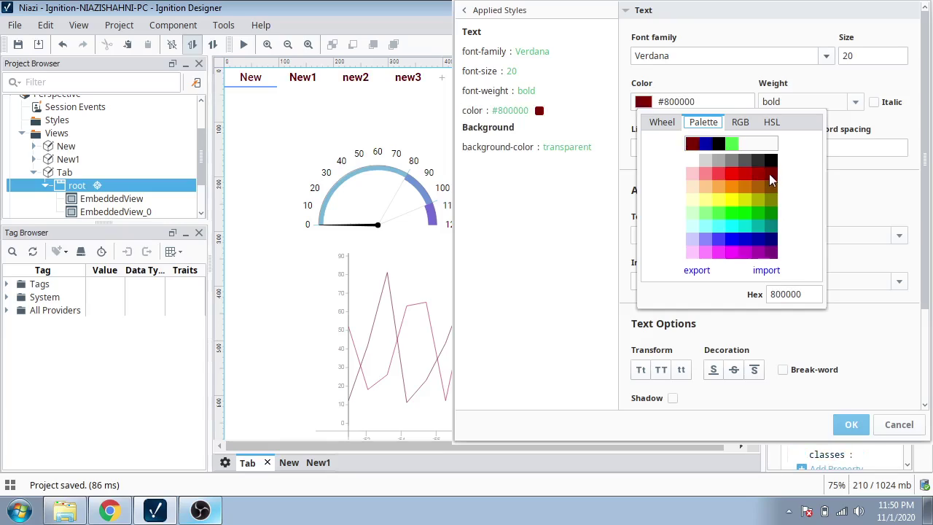
click(783, 321)
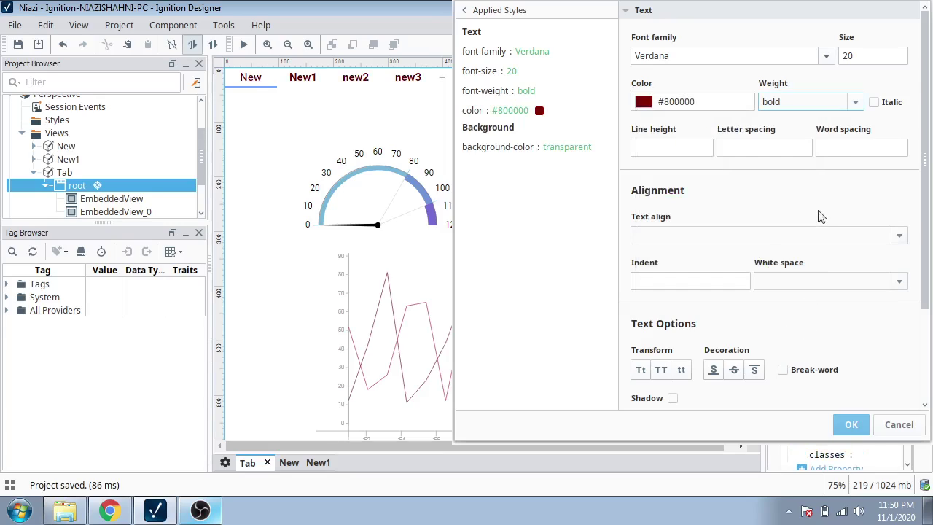
Step: Align the tab menu text to start, leaving white space unchanged
click(777, 234)
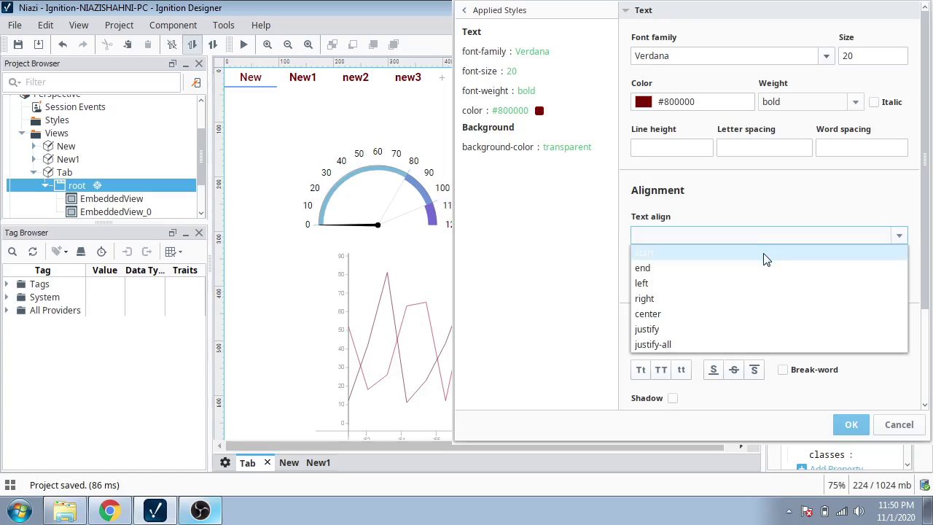
click(758, 271)
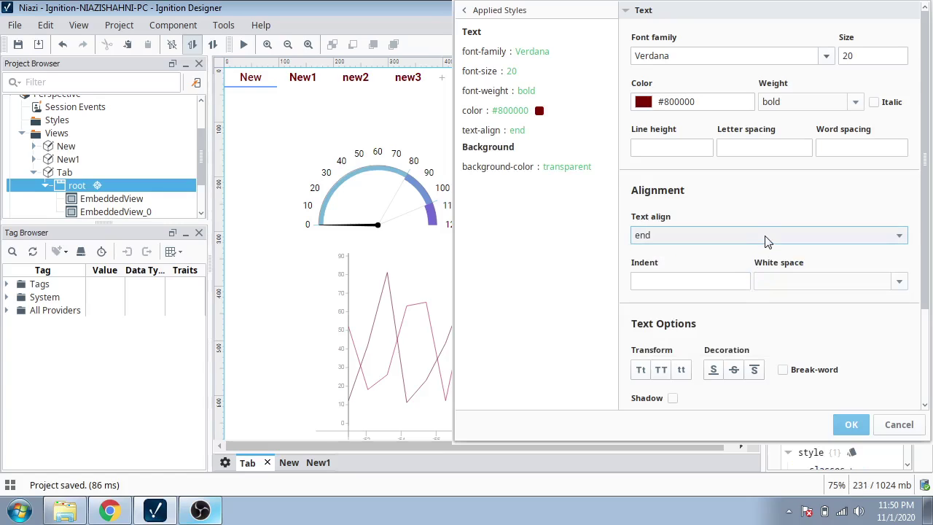
click(765, 237)
click(757, 252)
click(778, 280)
click(781, 281)
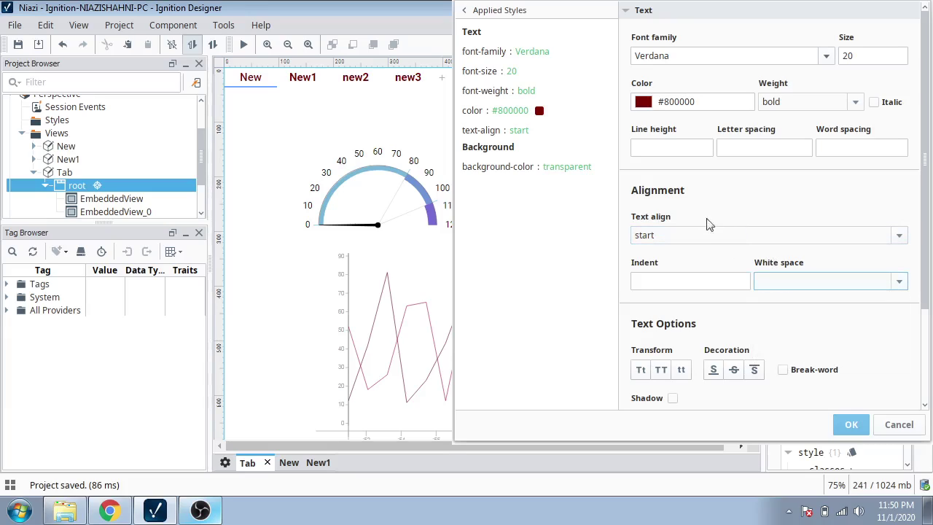
Step: Set the tab menu background colour to the lavender #CCCCFF swatch
click(625, 10)
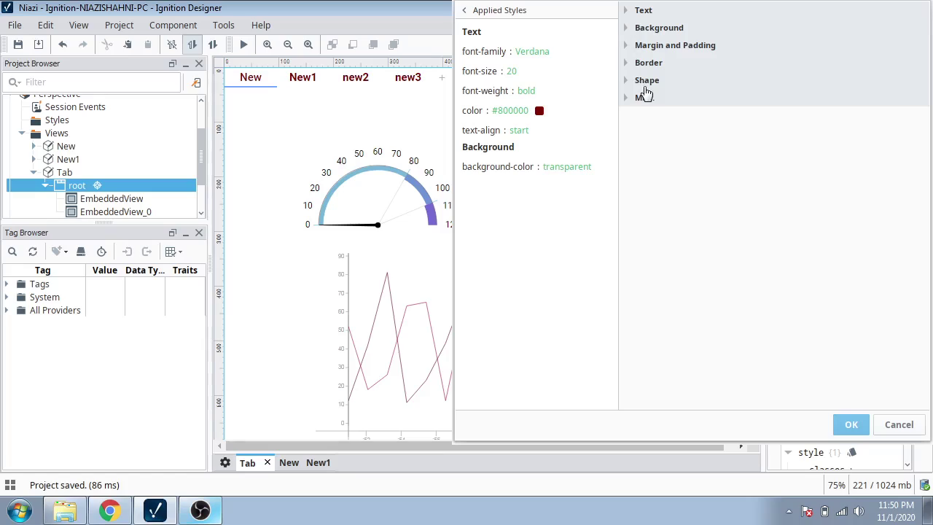
click(630, 27)
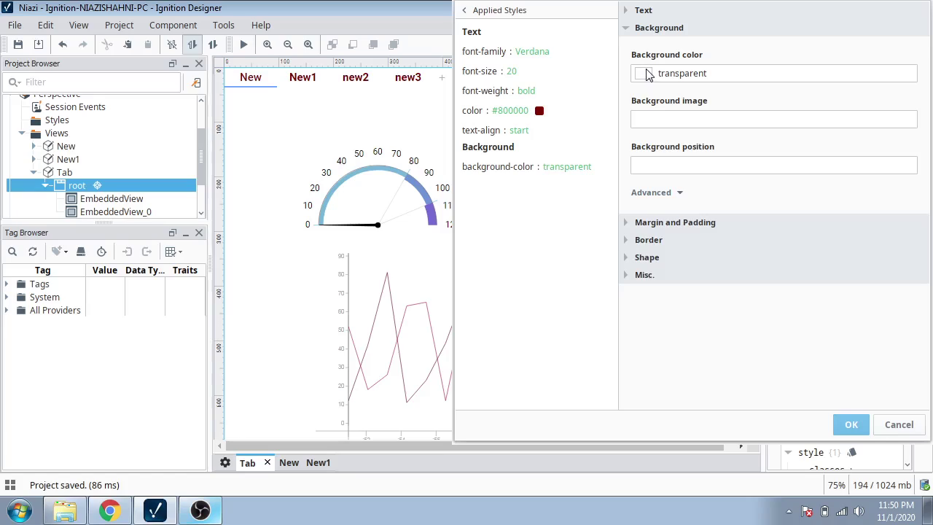
click(679, 192)
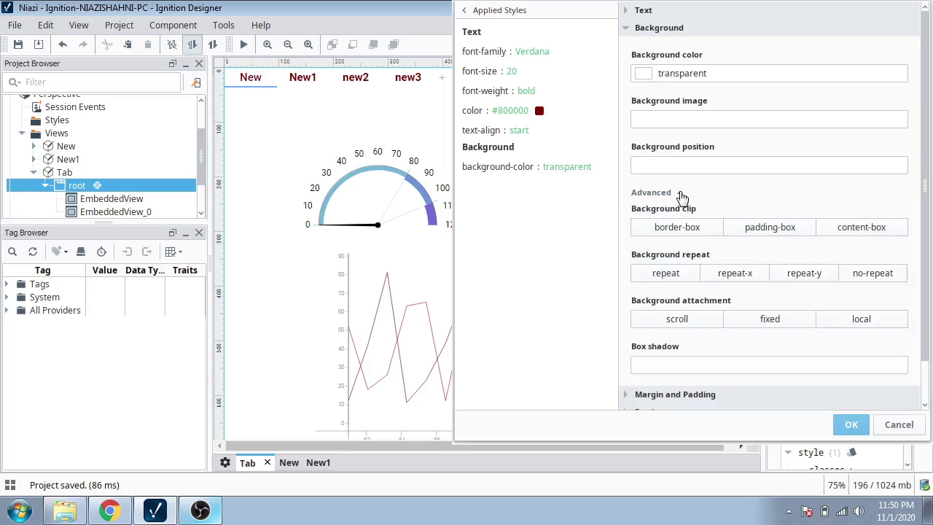
click(680, 194)
click(643, 73)
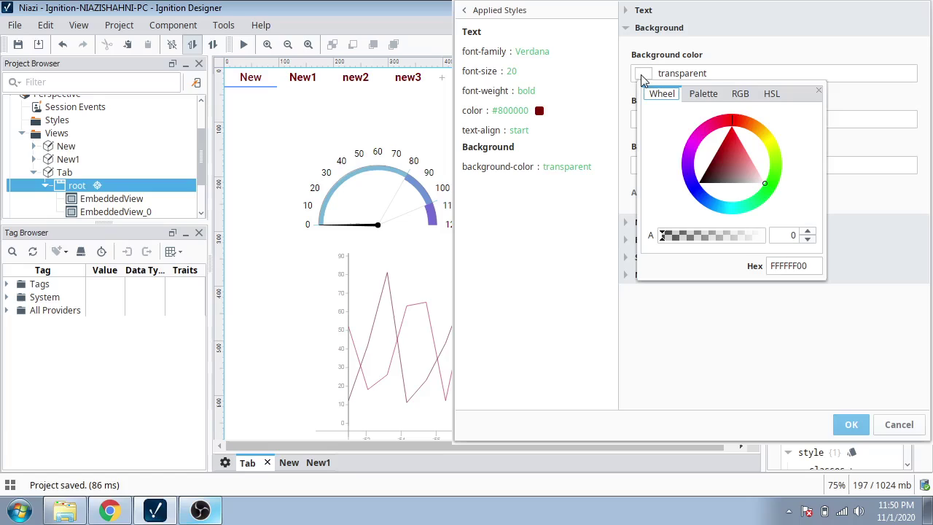
click(702, 93)
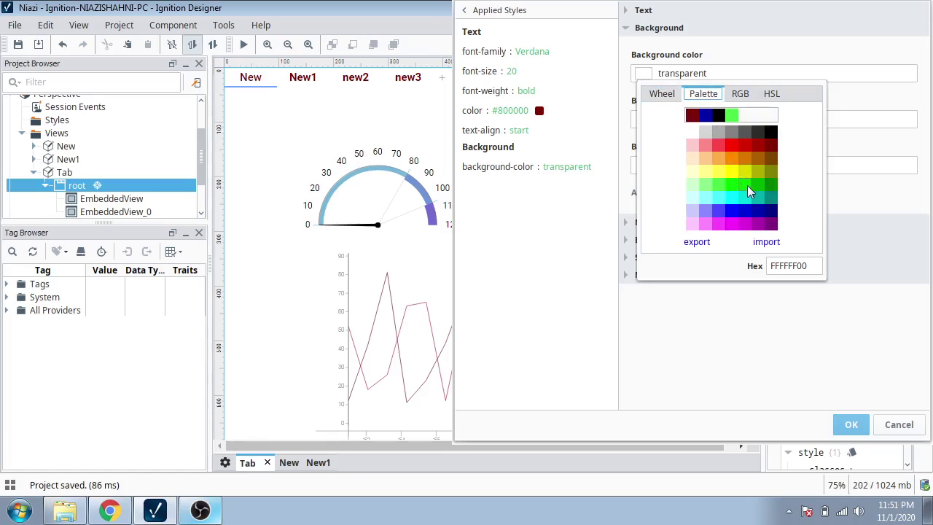
click(706, 211)
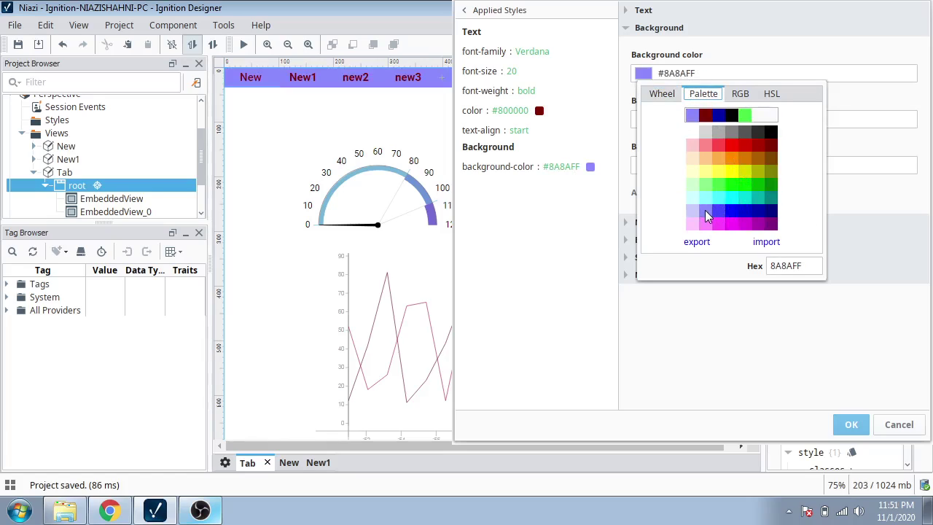
click(693, 210)
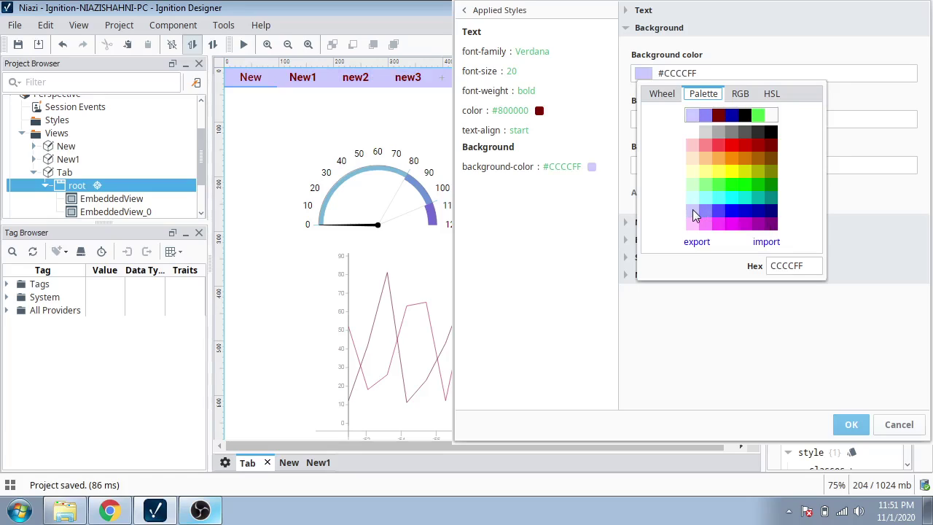
click(735, 306)
click(629, 29)
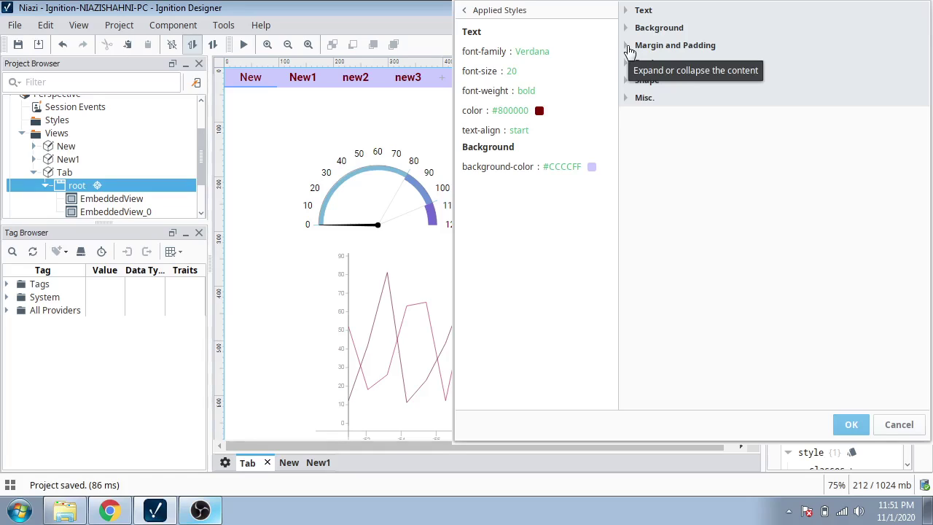
Step: Give the tab menu a double green #47FF47 border
click(629, 47)
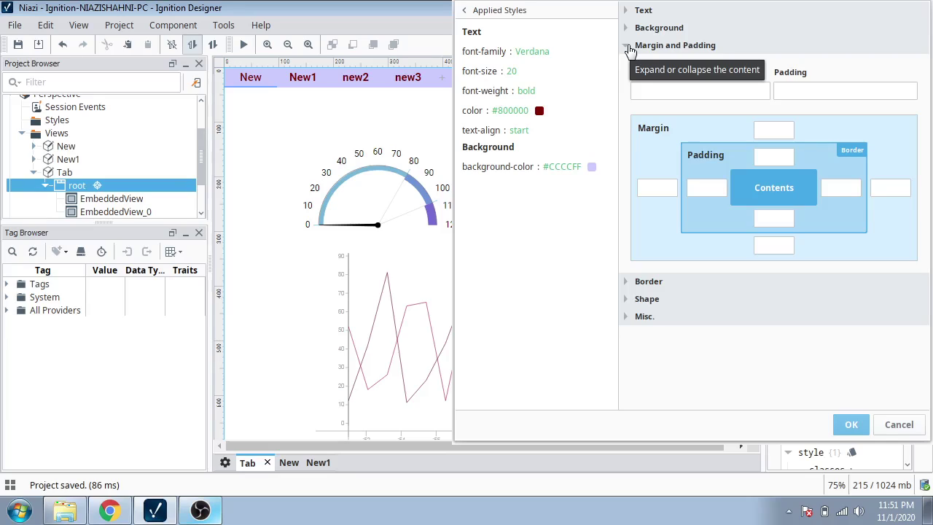
click(629, 47)
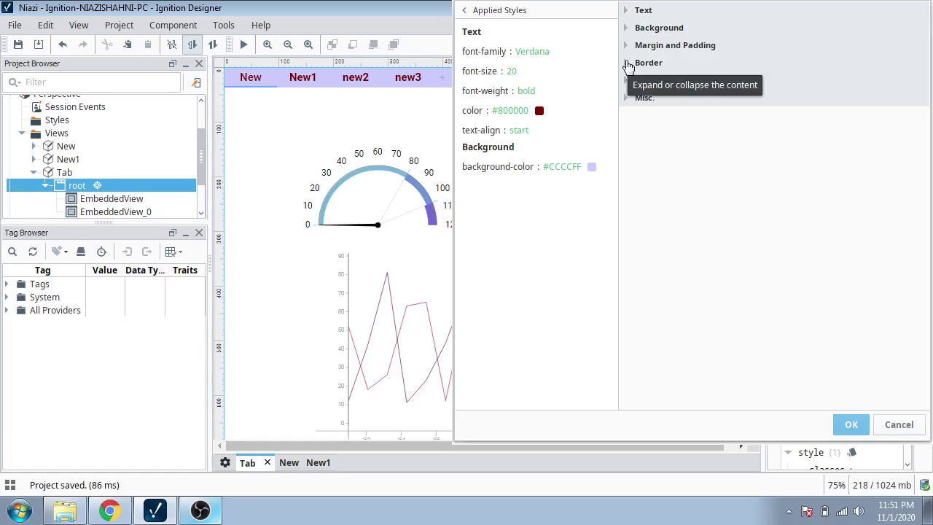
click(629, 64)
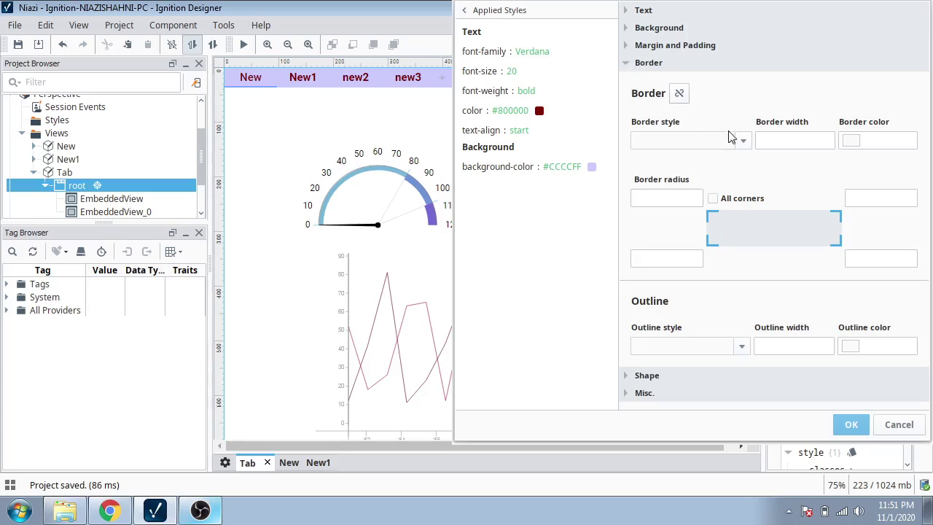
click(744, 141)
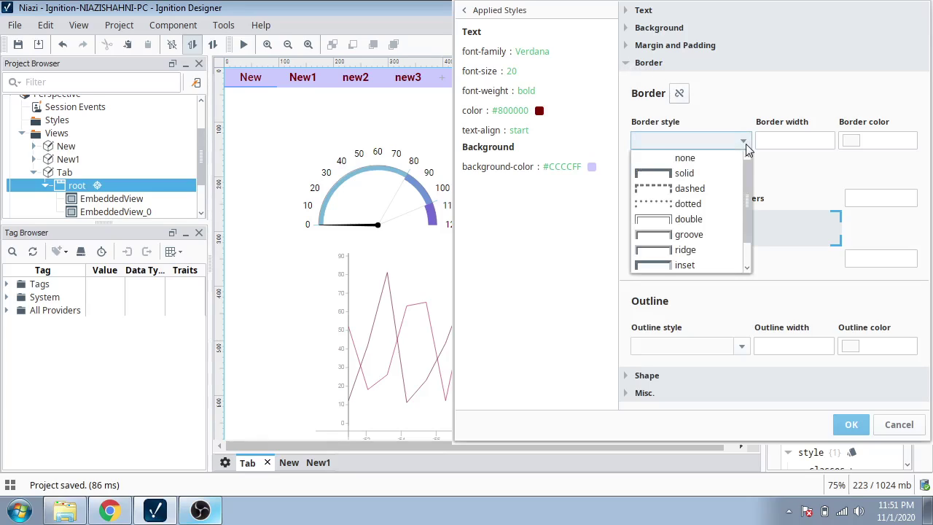
click(724, 175)
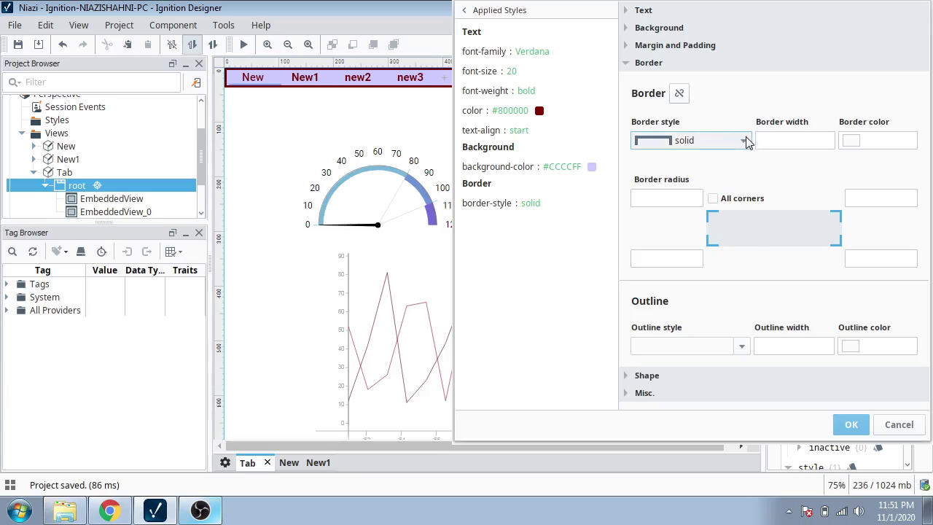
click(742, 141)
click(713, 220)
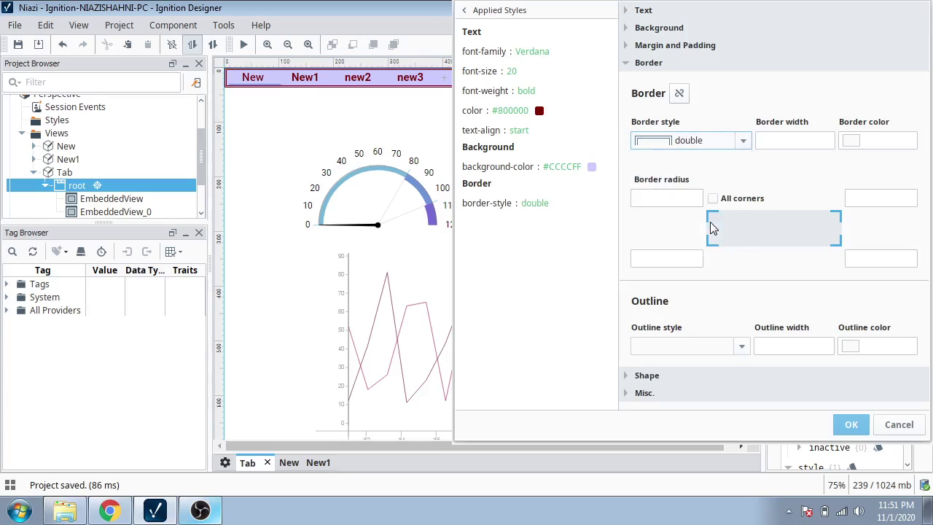
click(851, 141)
click(807, 160)
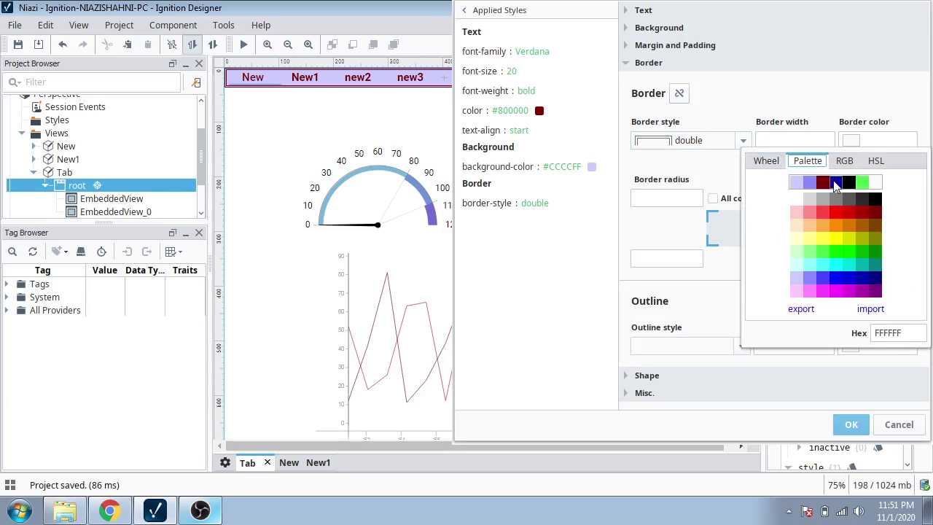
click(864, 184)
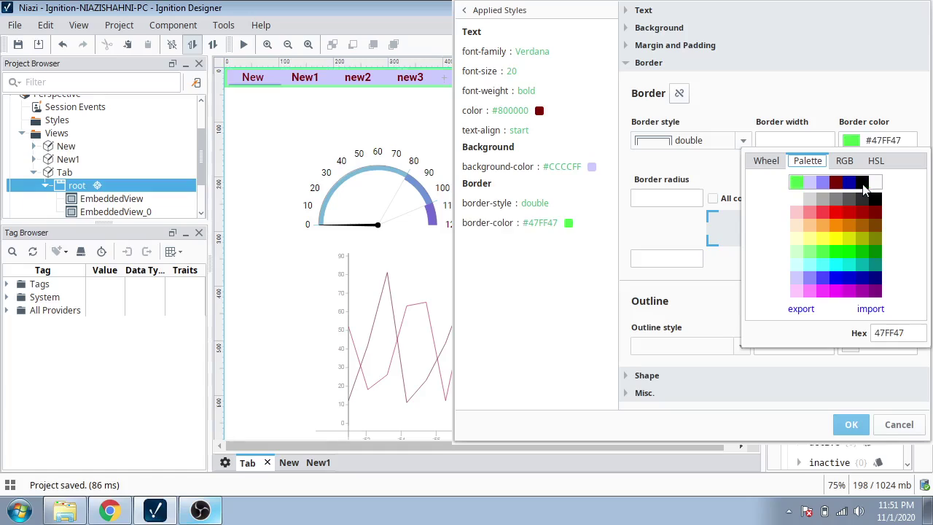
Step: Round all border corners to 25 and set the outline style to double
click(713, 181)
click(685, 198)
text(25)
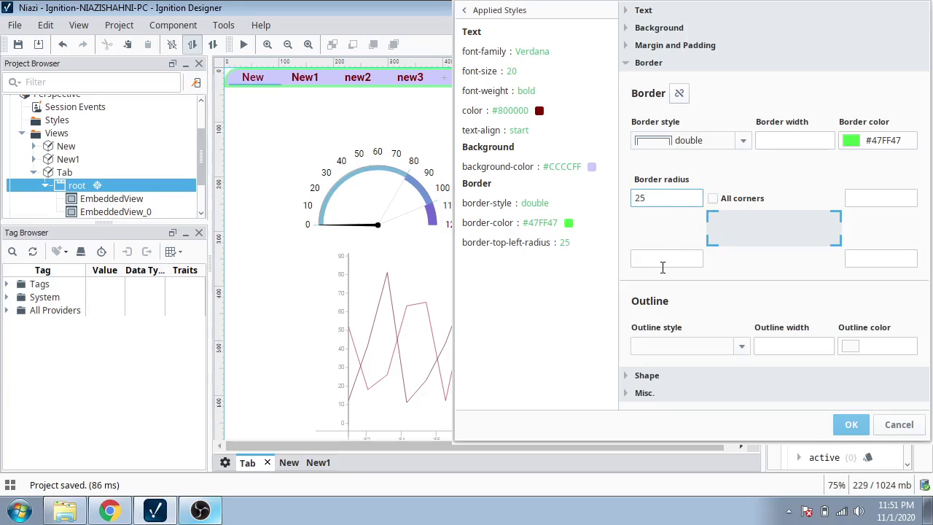
click(665, 260)
click(716, 198)
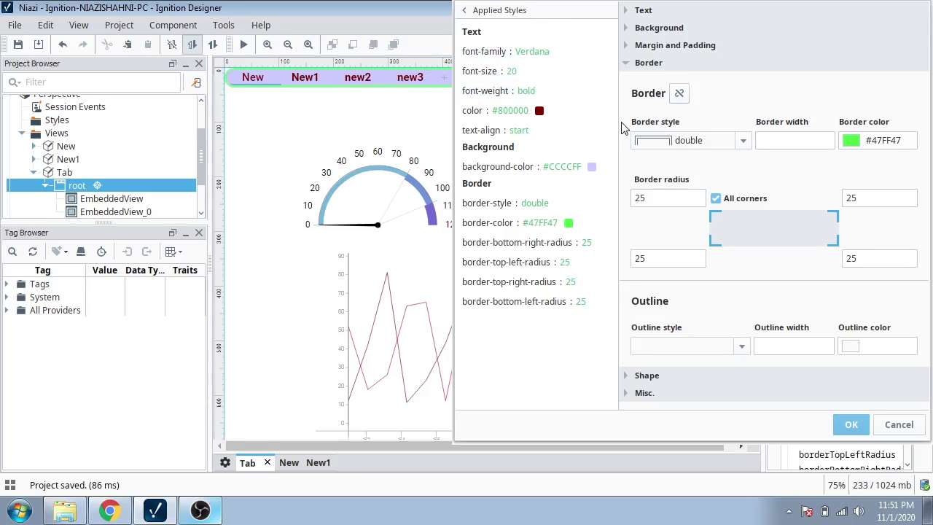
click(743, 346)
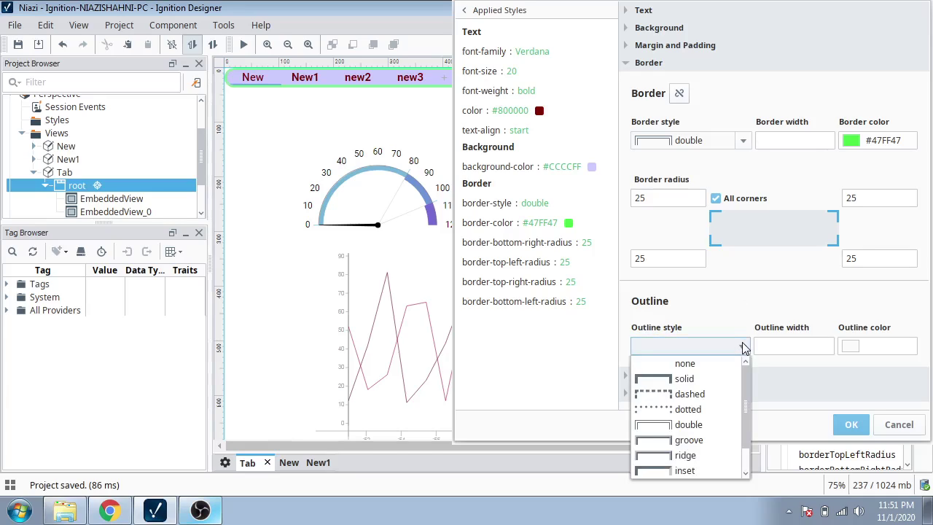
click(711, 425)
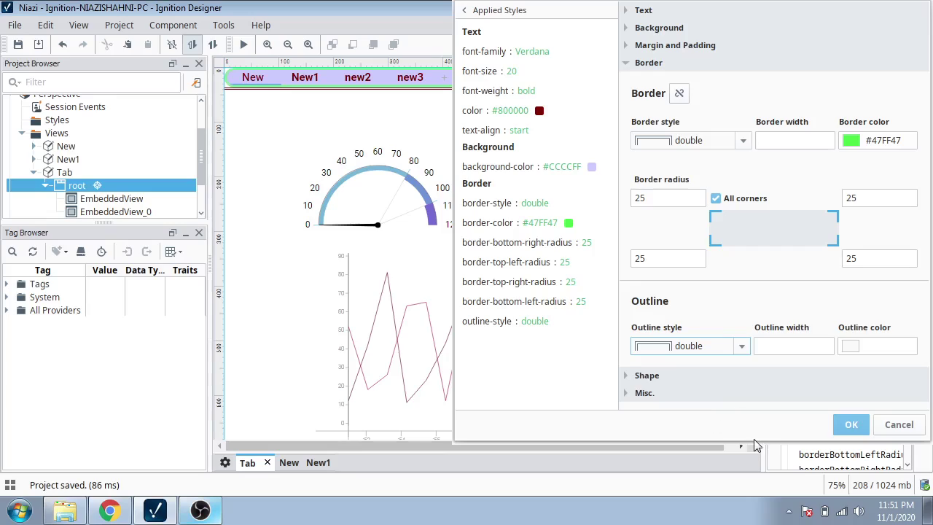
Step: Collapse the style sections and apply the menu styles with OK
click(625, 63)
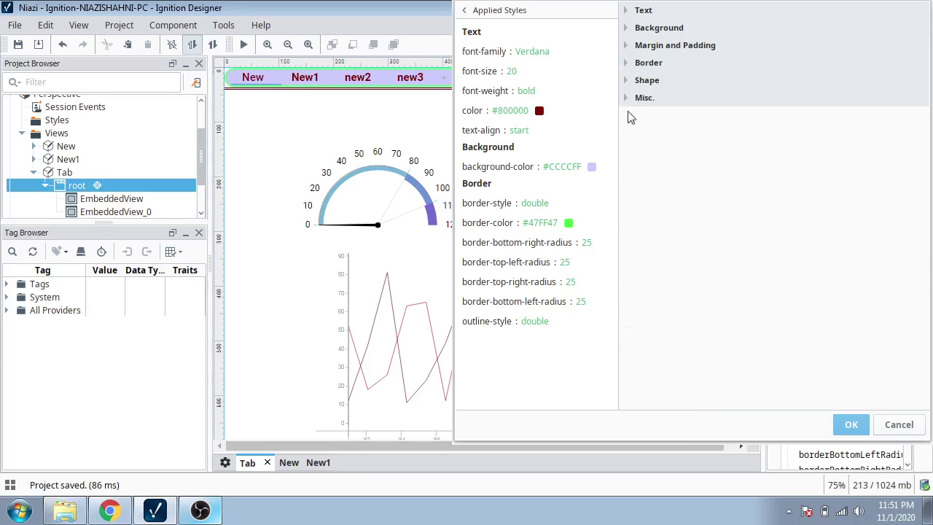
click(626, 82)
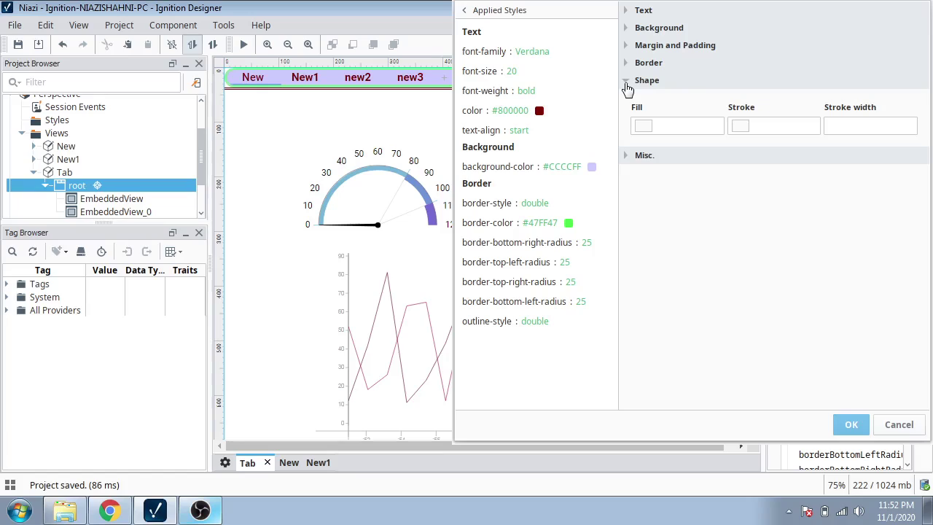
click(626, 82)
click(627, 98)
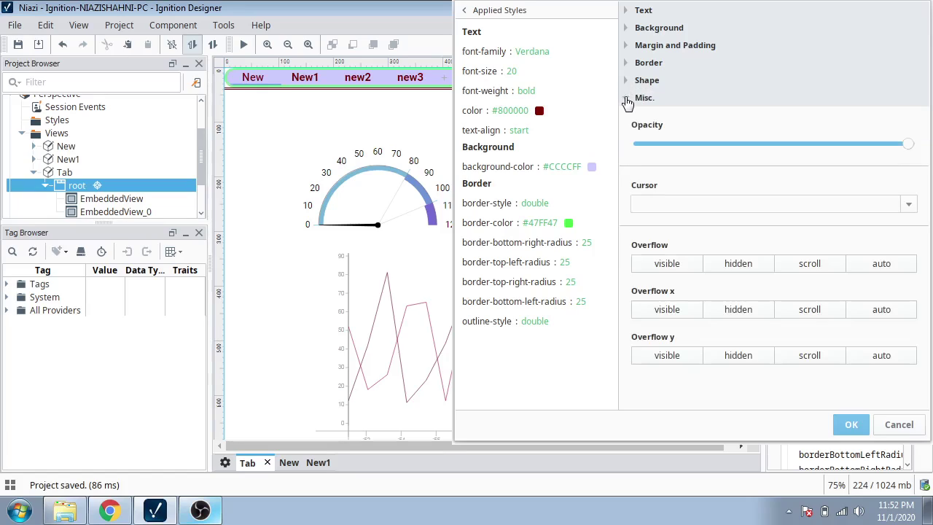
click(627, 99)
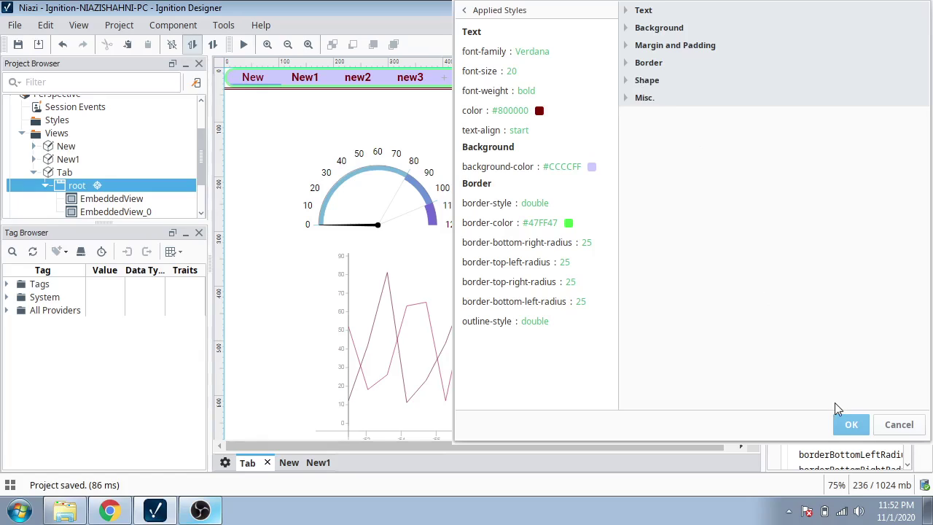
click(851, 425)
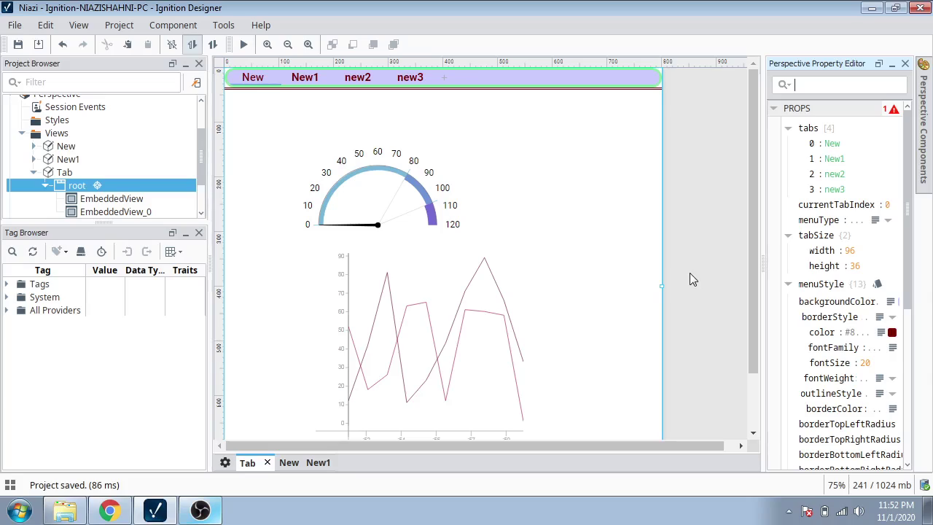
Step: Check the New1, new2 and New tabs' content, then save the project
click(262, 80)
click(304, 81)
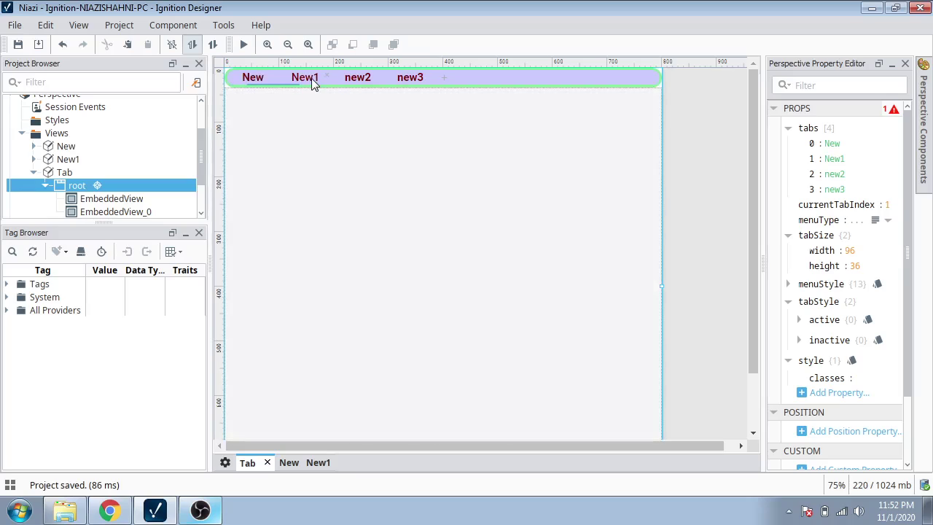
click(356, 80)
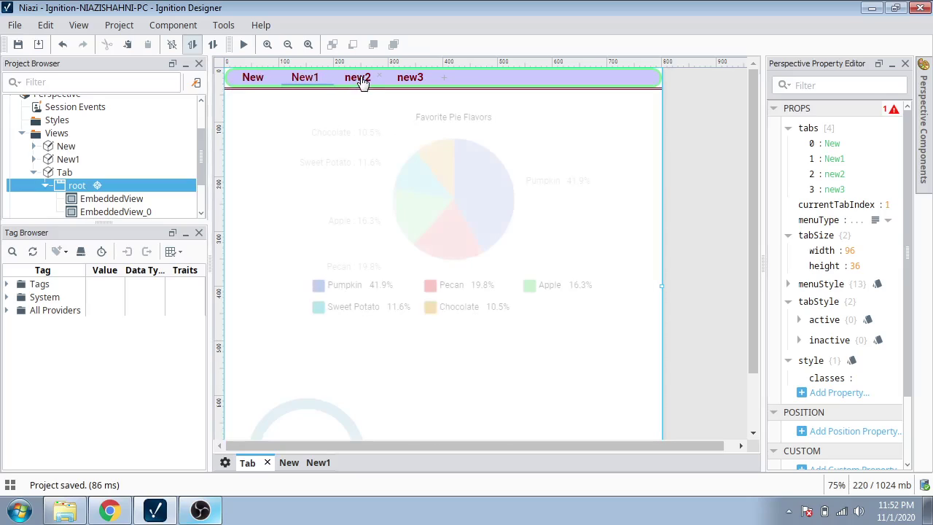
click(309, 83)
click(258, 82)
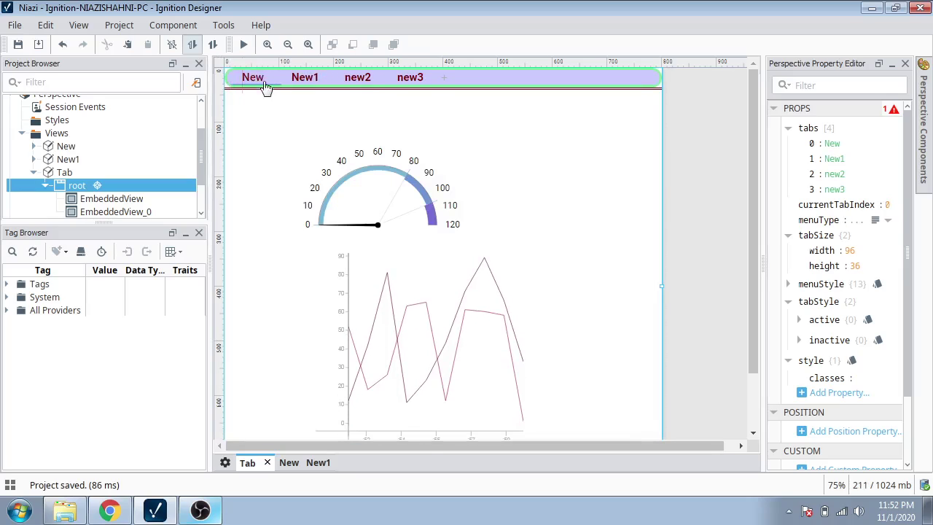
click(19, 52)
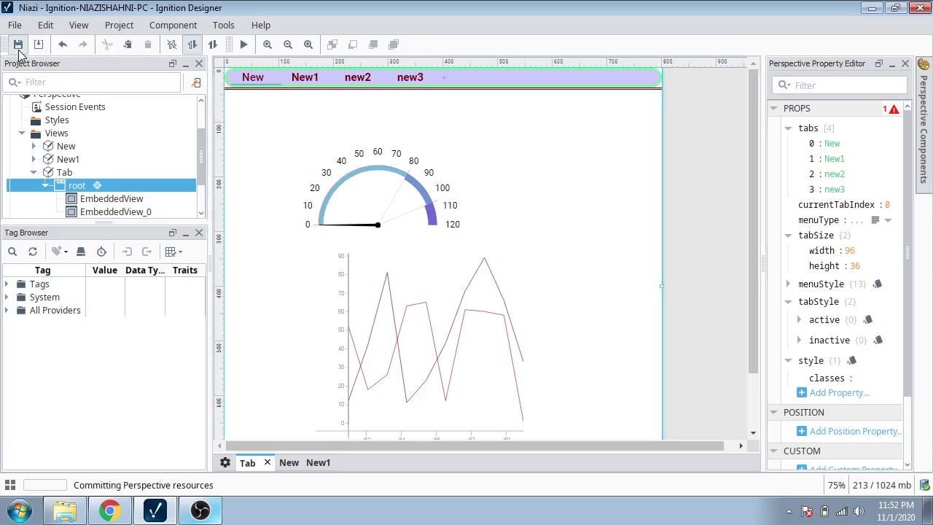
Step: Launch the project session in Chrome and switch between the New1 and New tabs
click(110, 510)
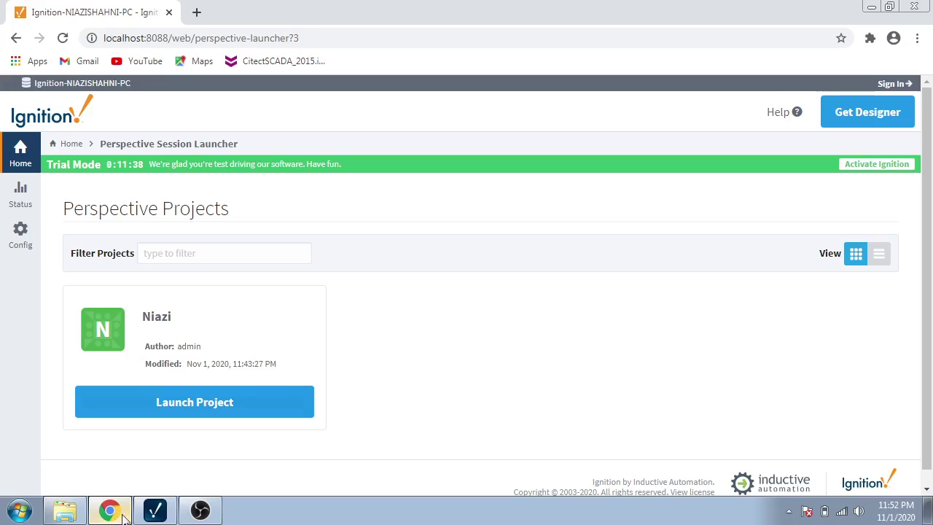
click(203, 394)
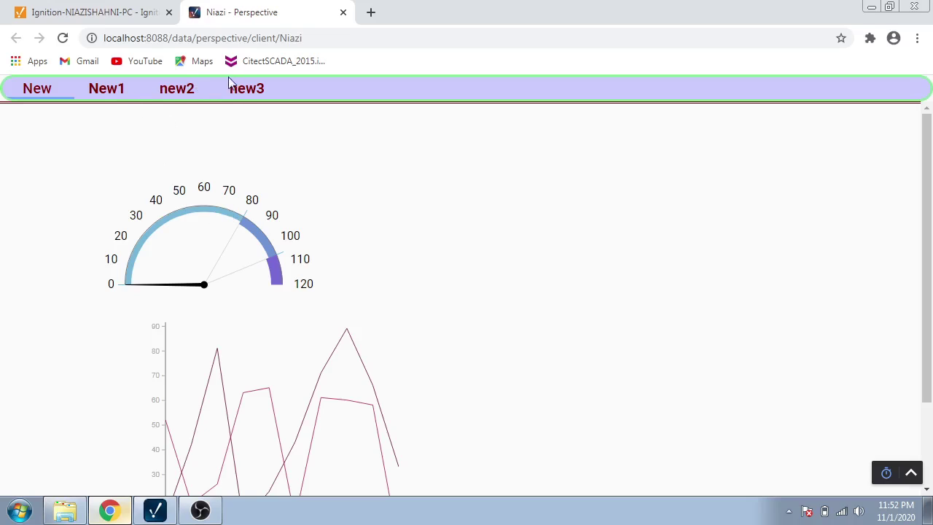
click(104, 91)
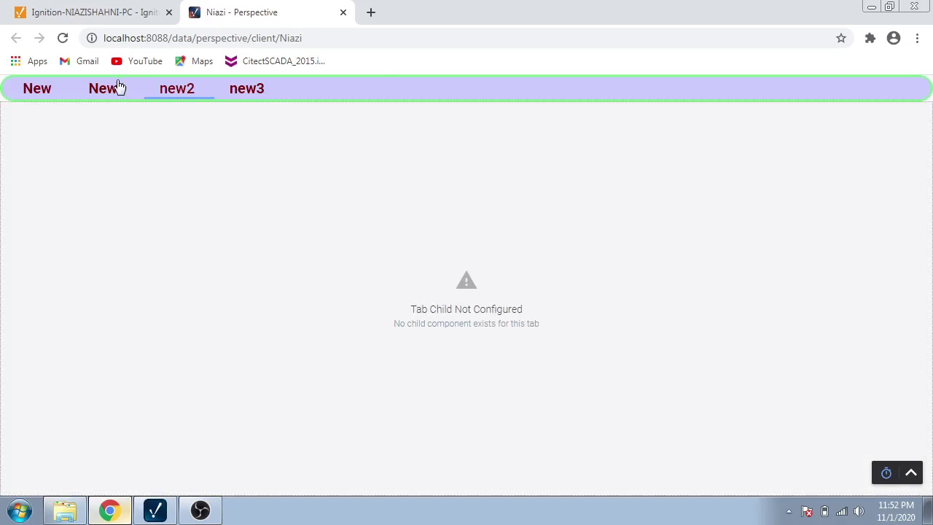
click(113, 89)
click(48, 89)
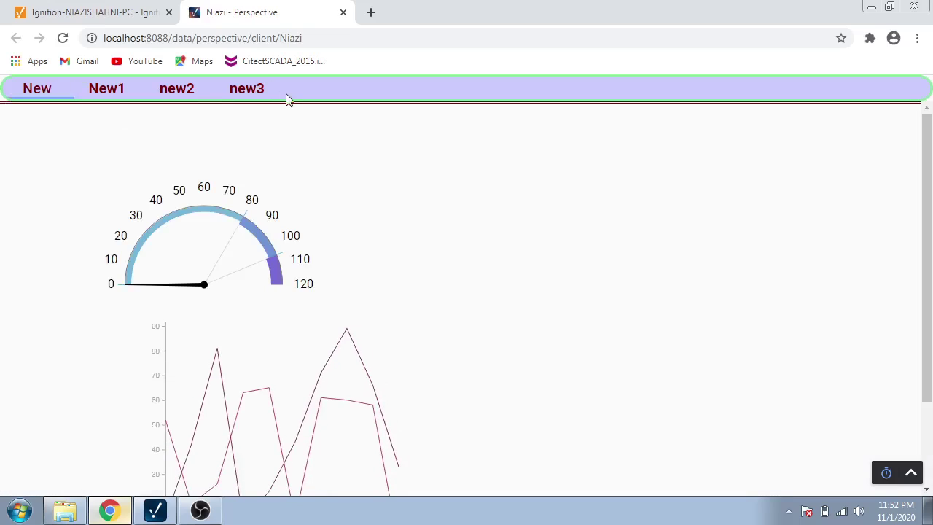
Step: Close the Perspective session browser tab, returning to the Session Launcher
click(344, 13)
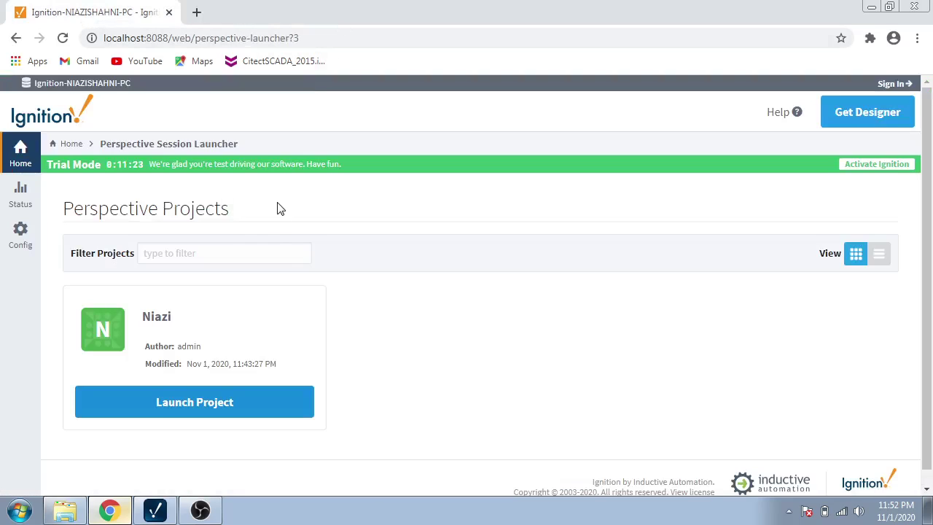
Step: Minimize OBS Studio, Ignition Designer, Chrome and File Explorer from the taskbar to reveal the desktop
click(217, 511)
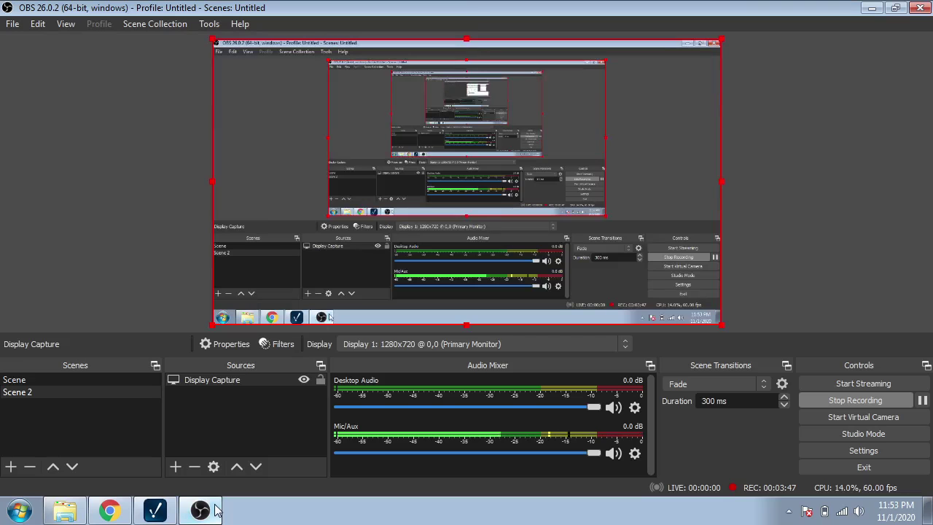
click(212, 511)
click(157, 512)
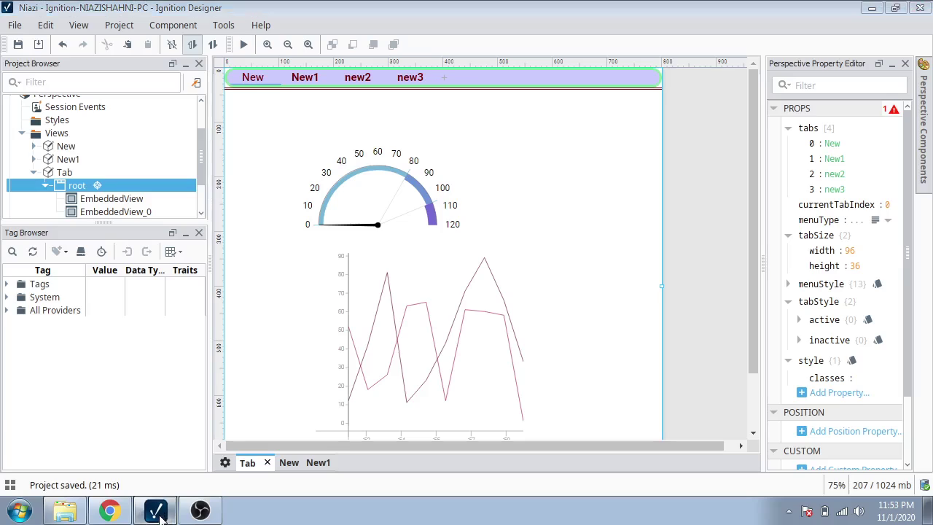
click(156, 510)
click(109, 510)
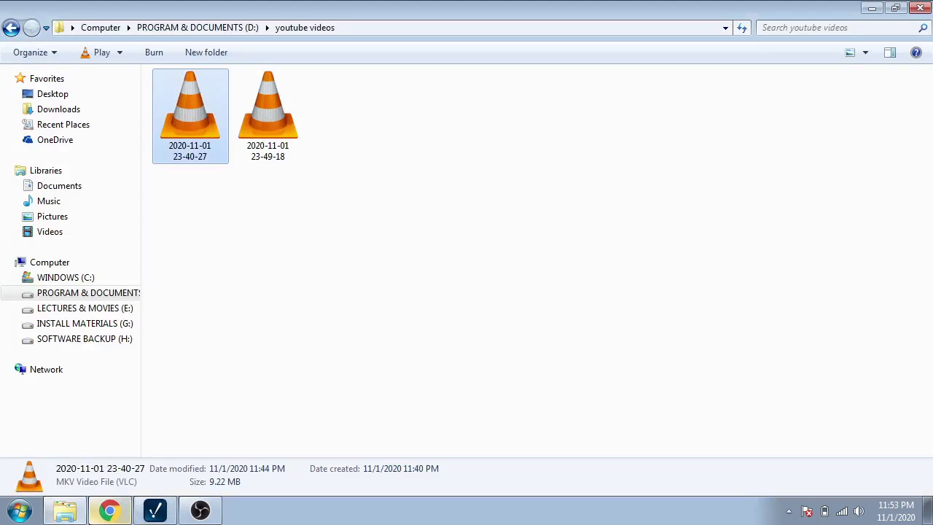
click(65, 510)
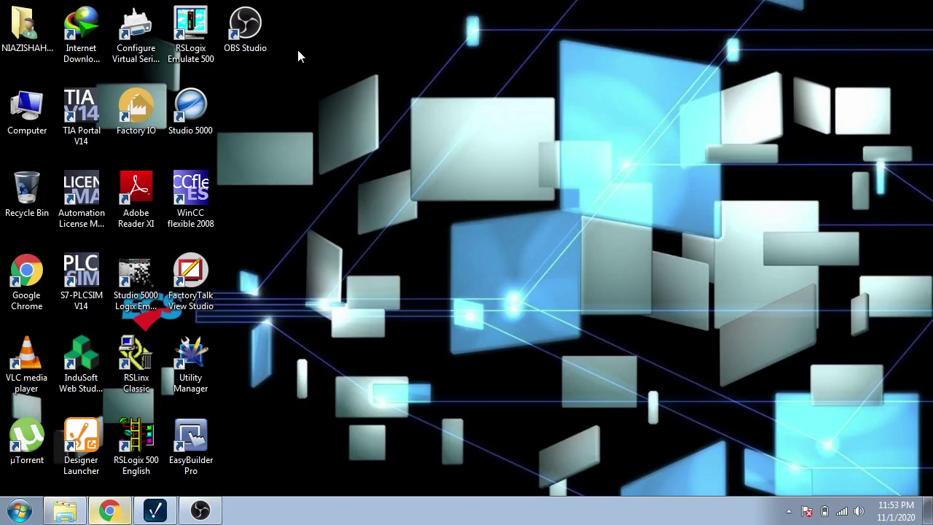